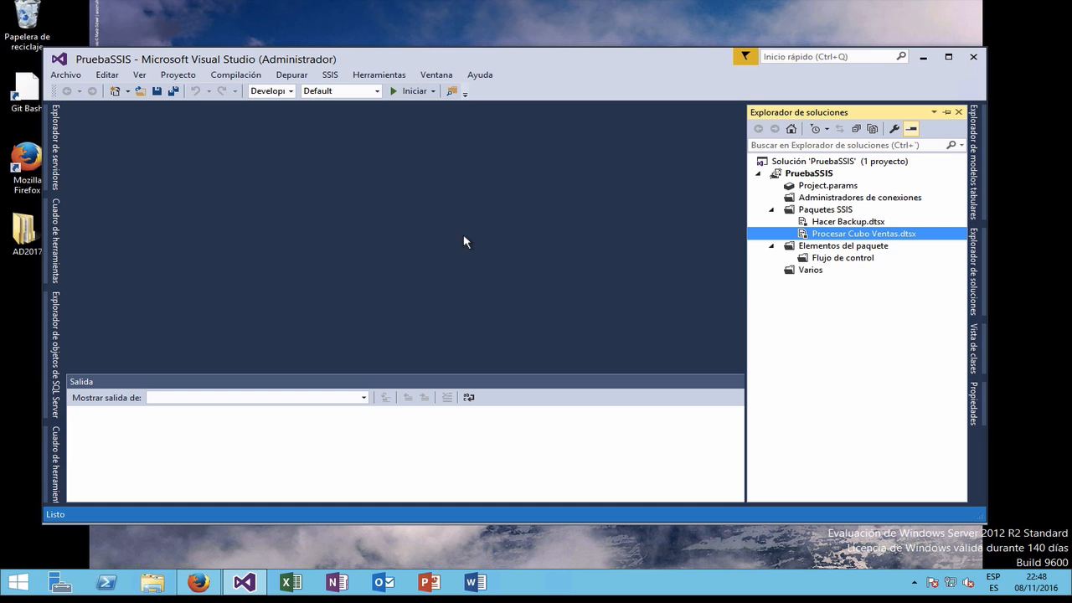
# Create a new SSIS package in the Paquetes SSIS folder of the PruebaSSIS project.
pyautogui.click(812, 211)
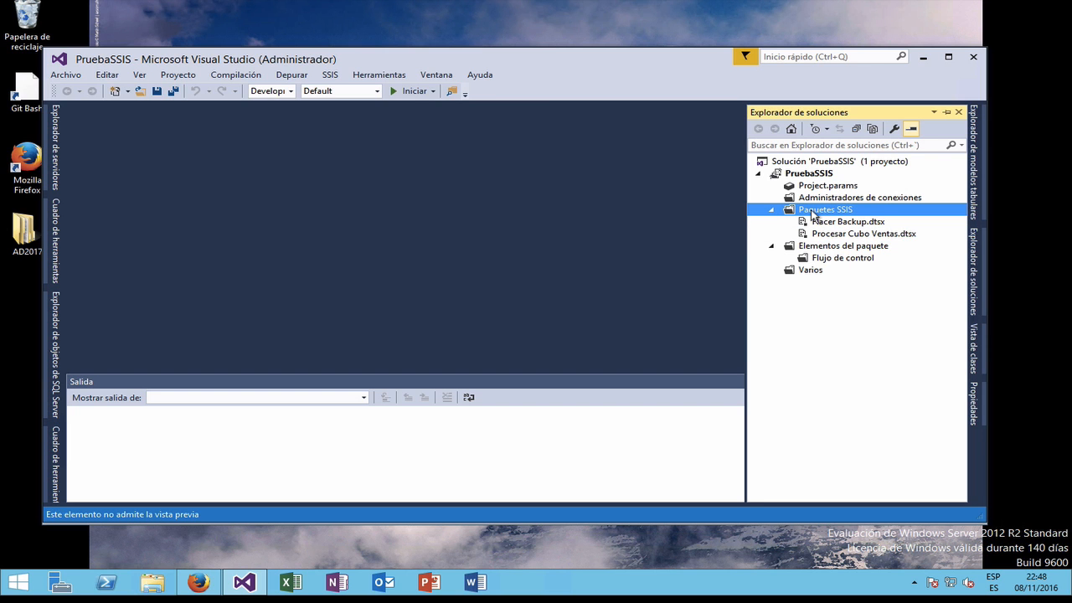
pyautogui.rightClick(812, 215)
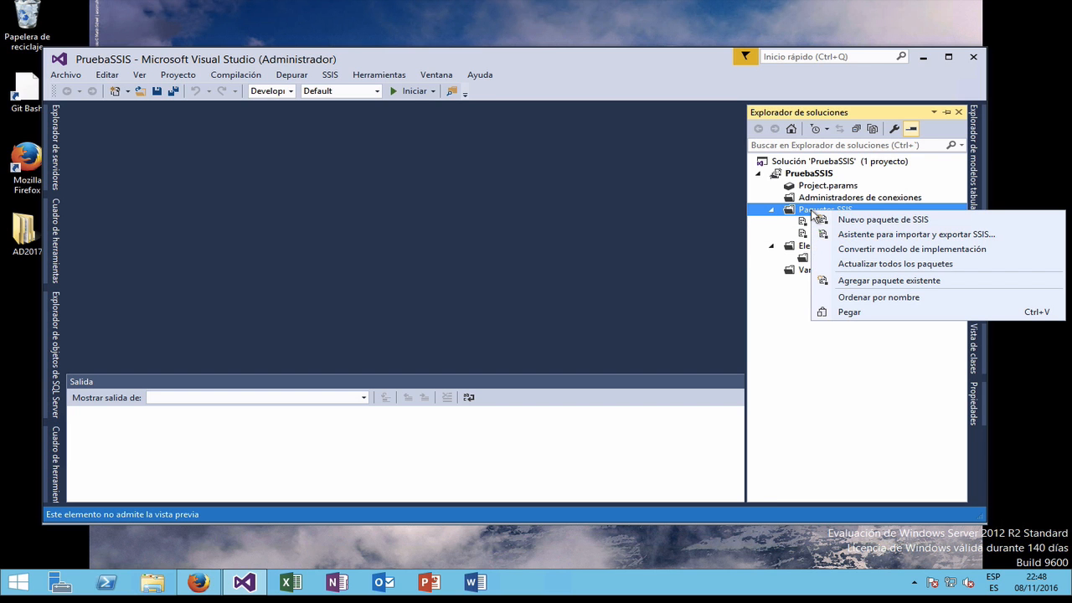
pyautogui.click(853, 223)
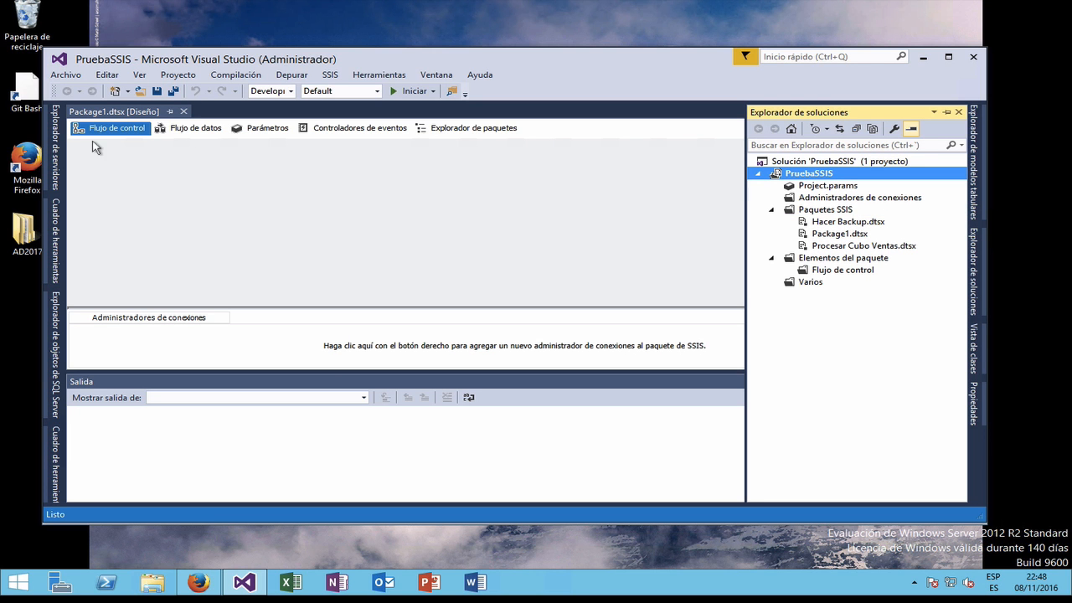
# Examine the control flow tasks offered in the SSIS toolbox.
pyautogui.click(55, 220)
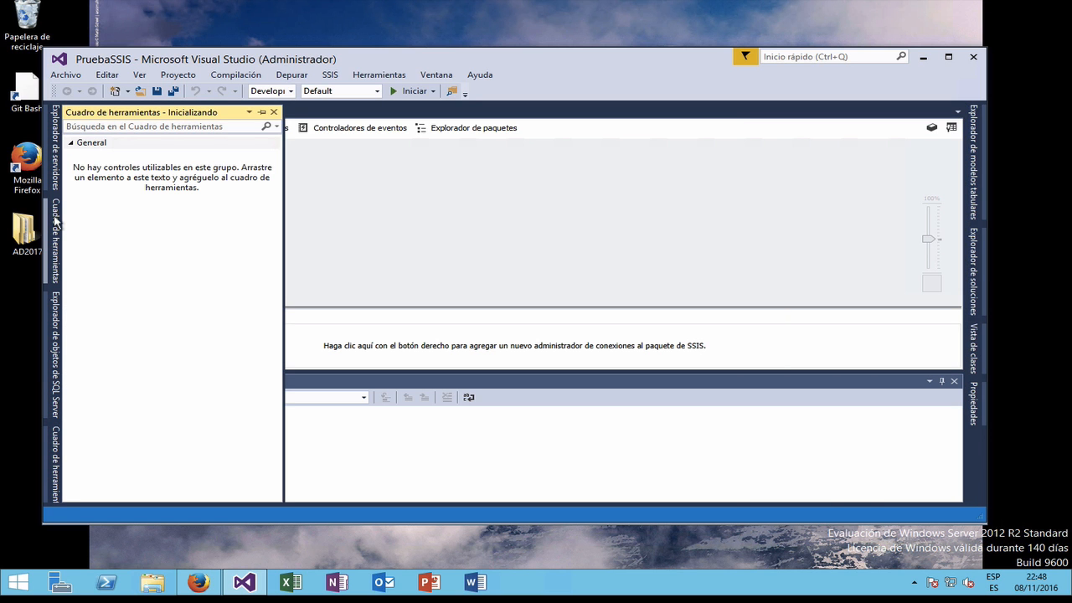
pyautogui.click(323, 163)
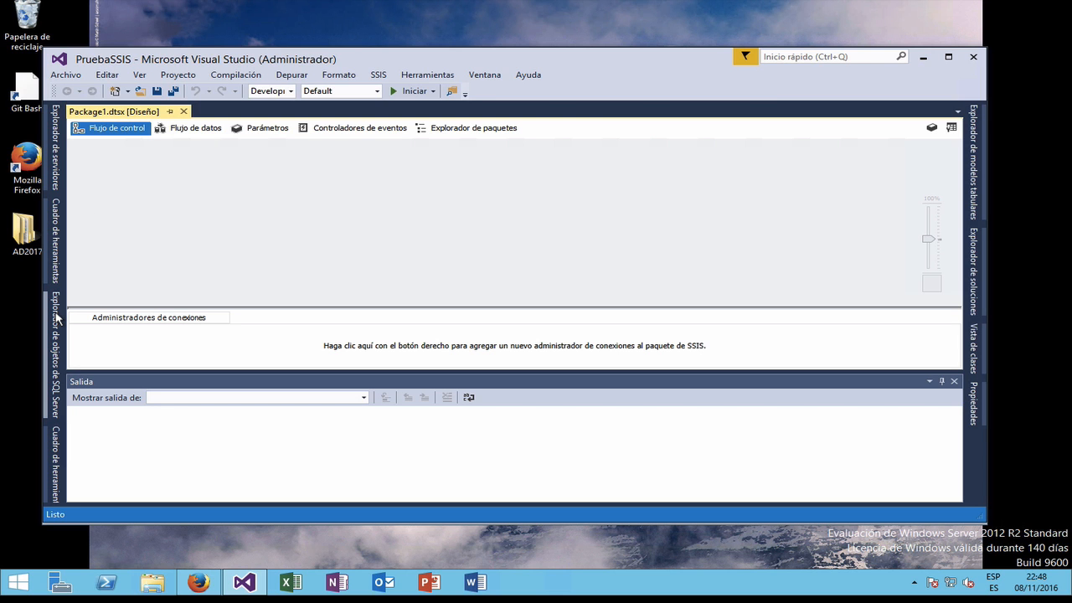
pyautogui.click(57, 453)
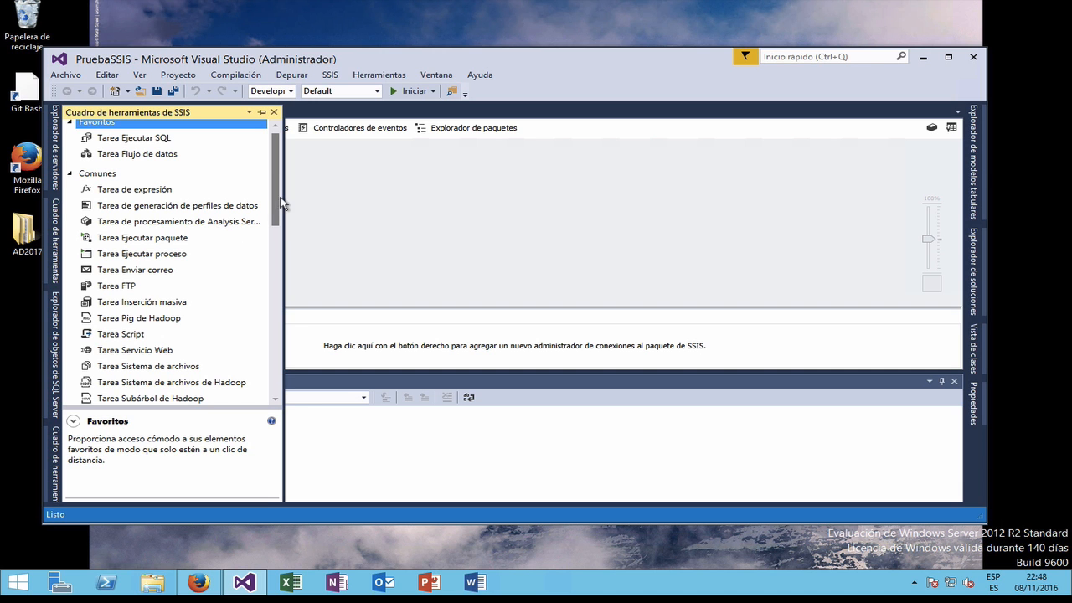
pyautogui.moveTo(275, 185); pyautogui.dragTo(275, 175)
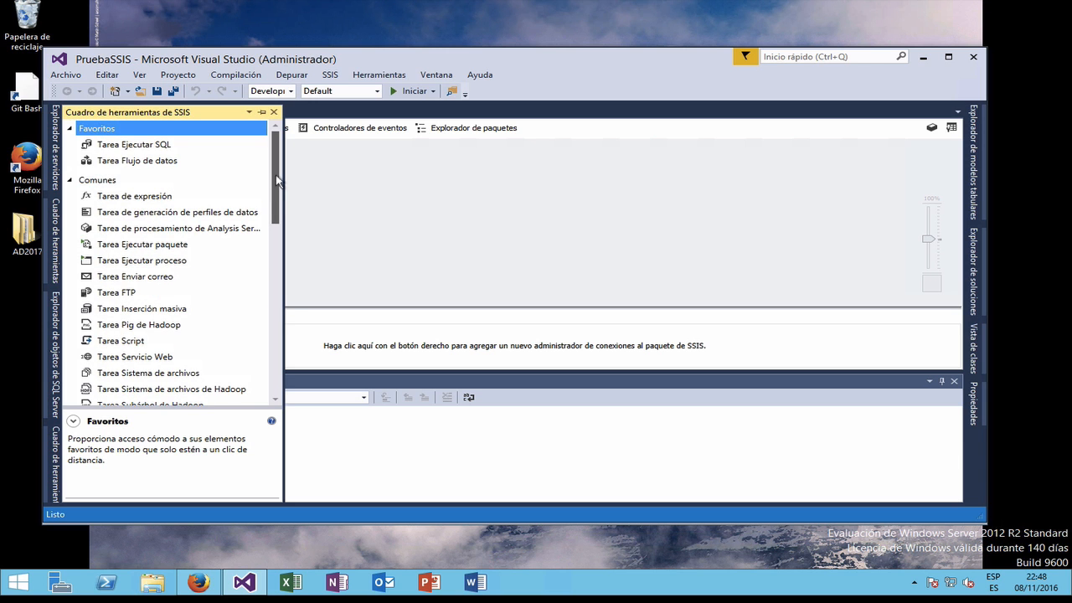
pyautogui.click(383, 193)
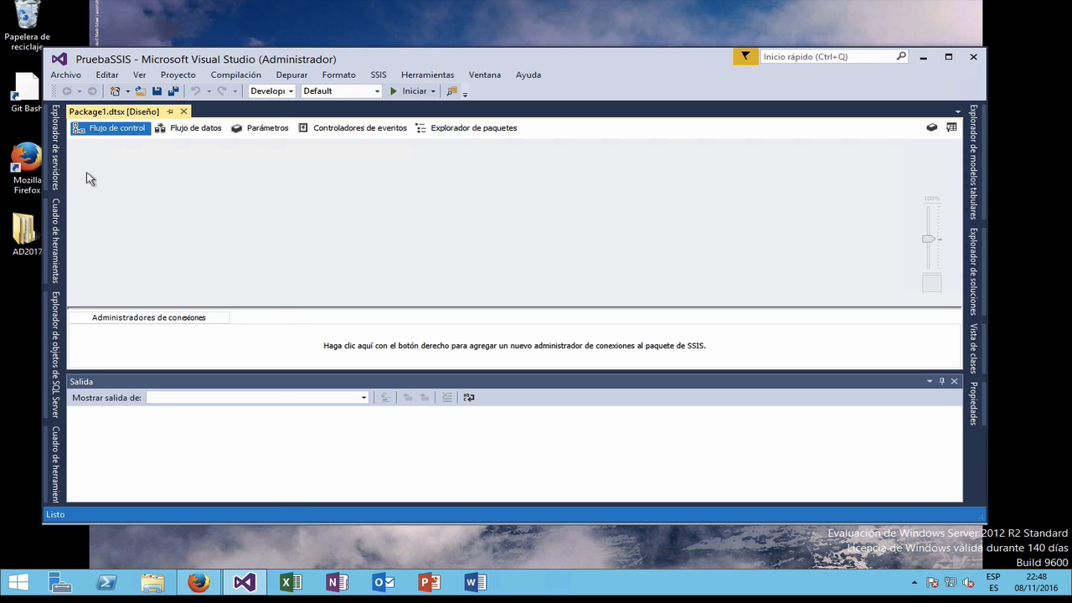
pyautogui.click(57, 337)
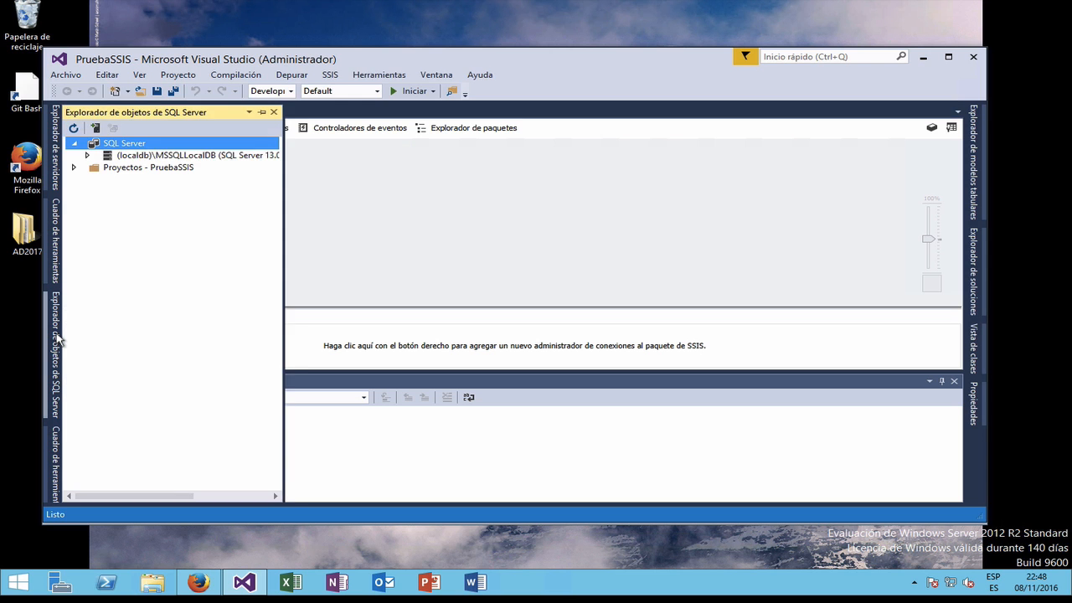
# Add a Tarea Flujo de datos to the upper middle of the control flow canvas and open its data flow design.
pyautogui.click(55, 460)
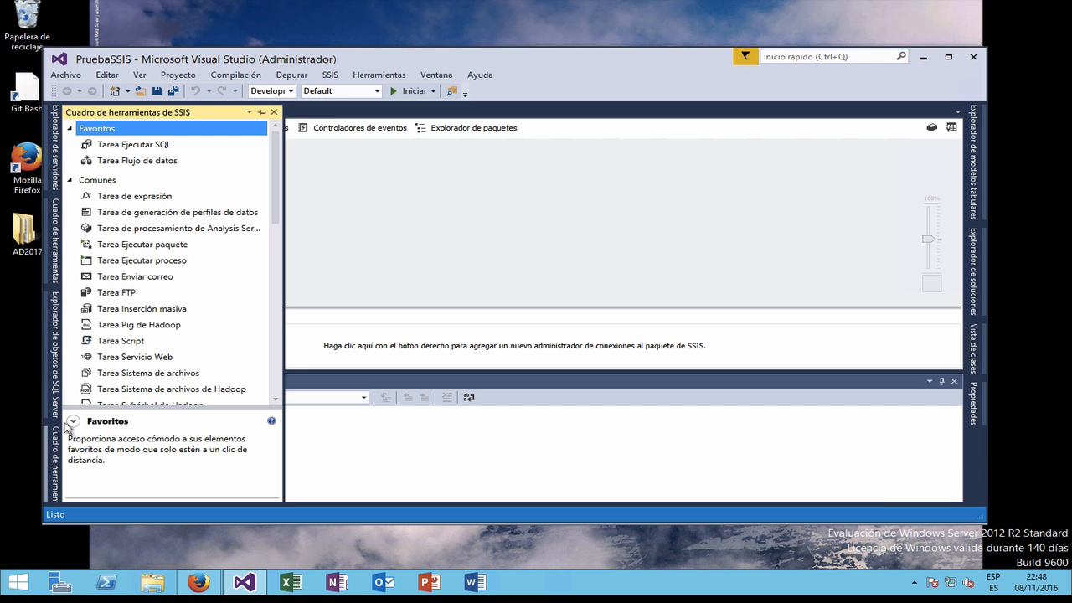
pyautogui.click(139, 165)
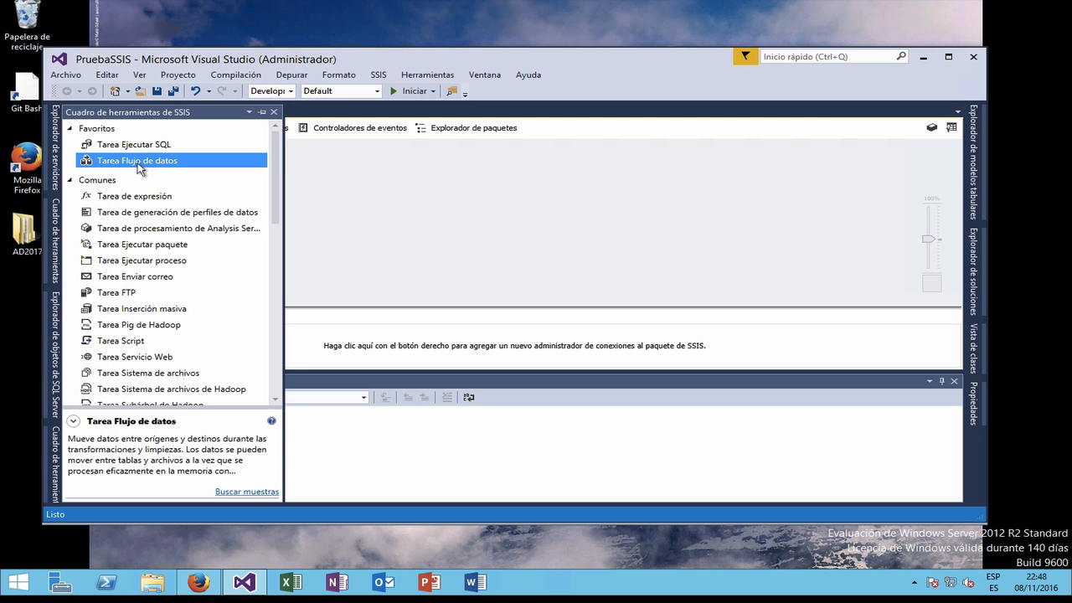
pyautogui.moveTo(139, 165); pyautogui.dragTo(363, 168)
pyautogui.moveTo(172, 161); pyautogui.dragTo(381, 197)
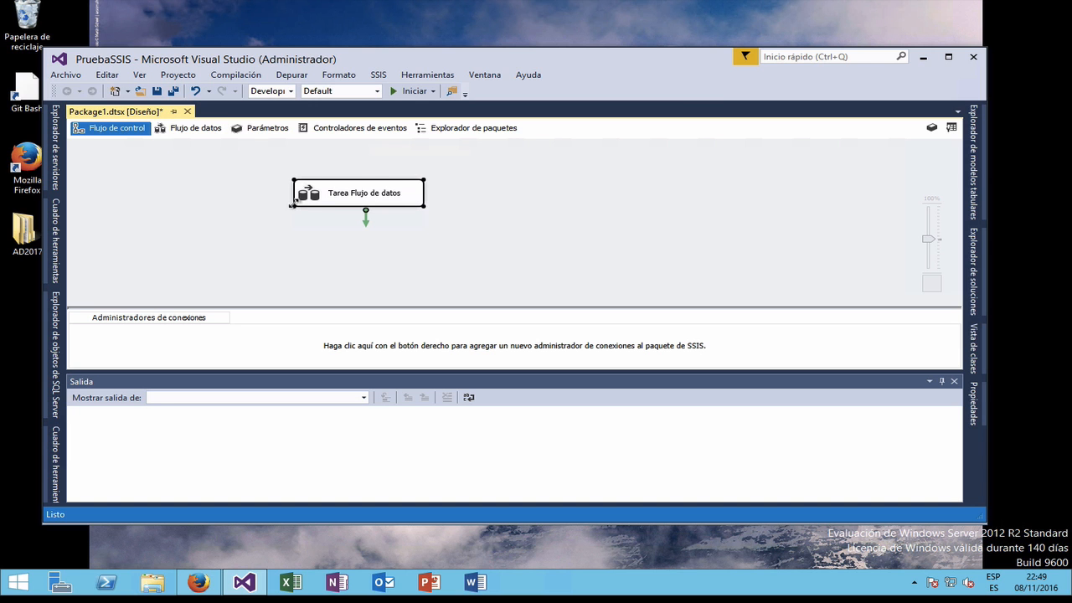
pyautogui.click(353, 199)
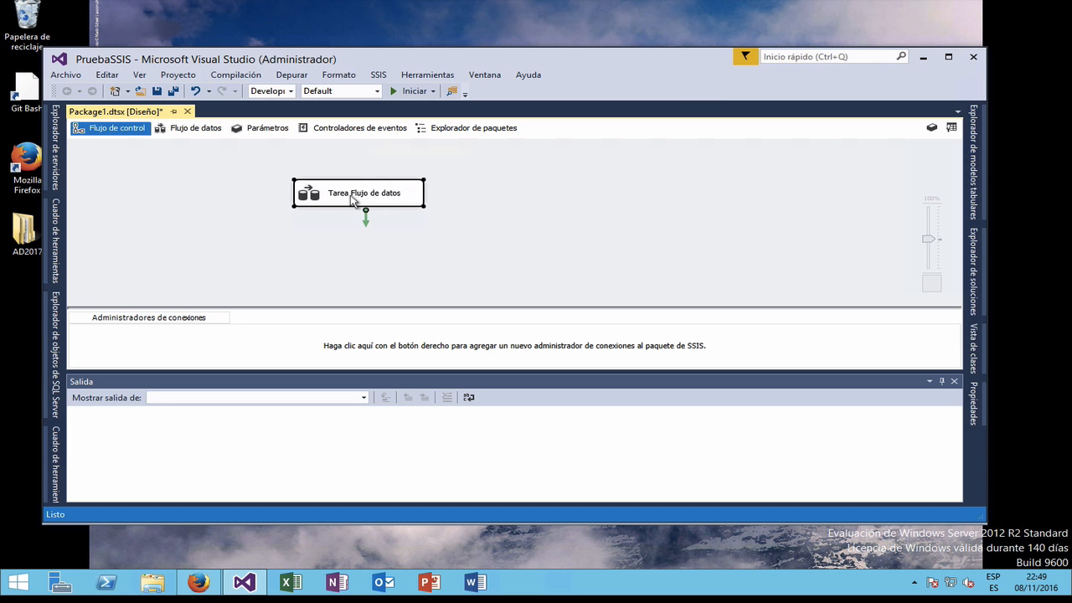
pyautogui.doubleClick(309, 196)
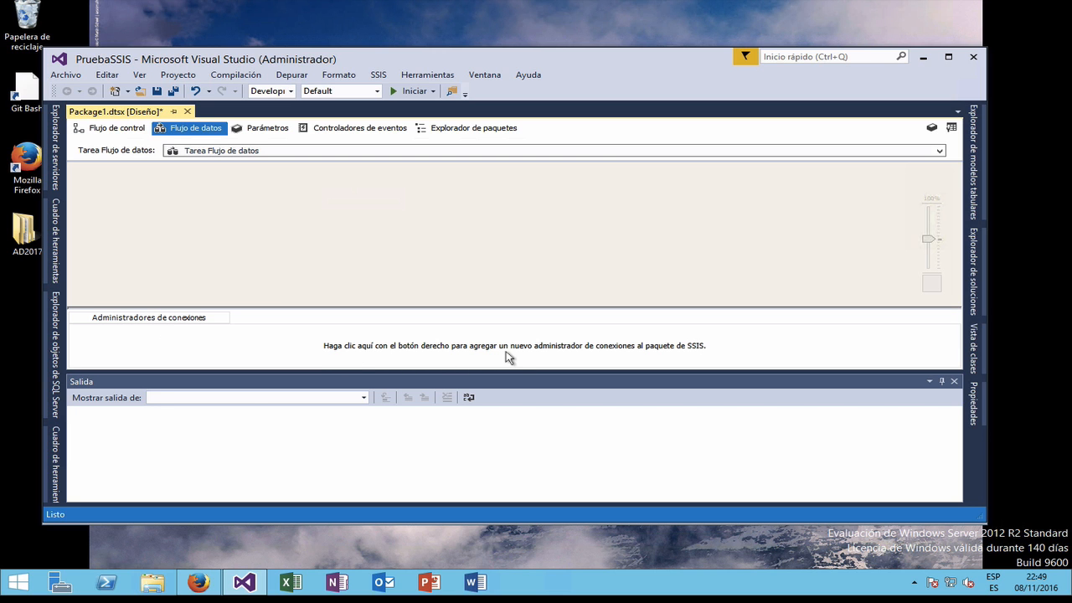
# Define a new OLE DB connection with server name localhost and database AdventureWorks2012.
pyautogui.rightClick(370, 338)
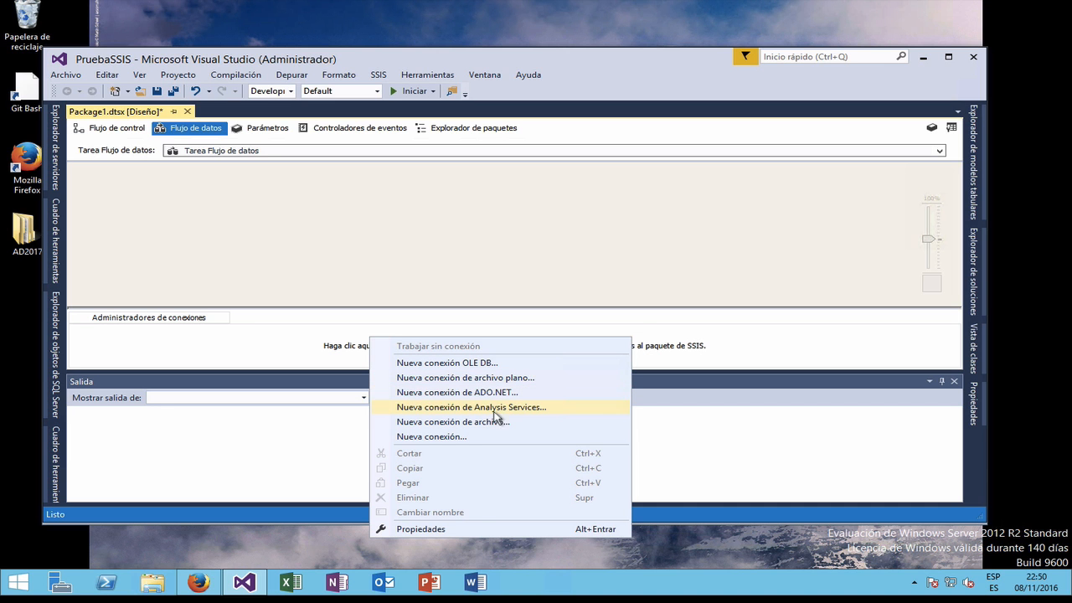
pyautogui.click(463, 365)
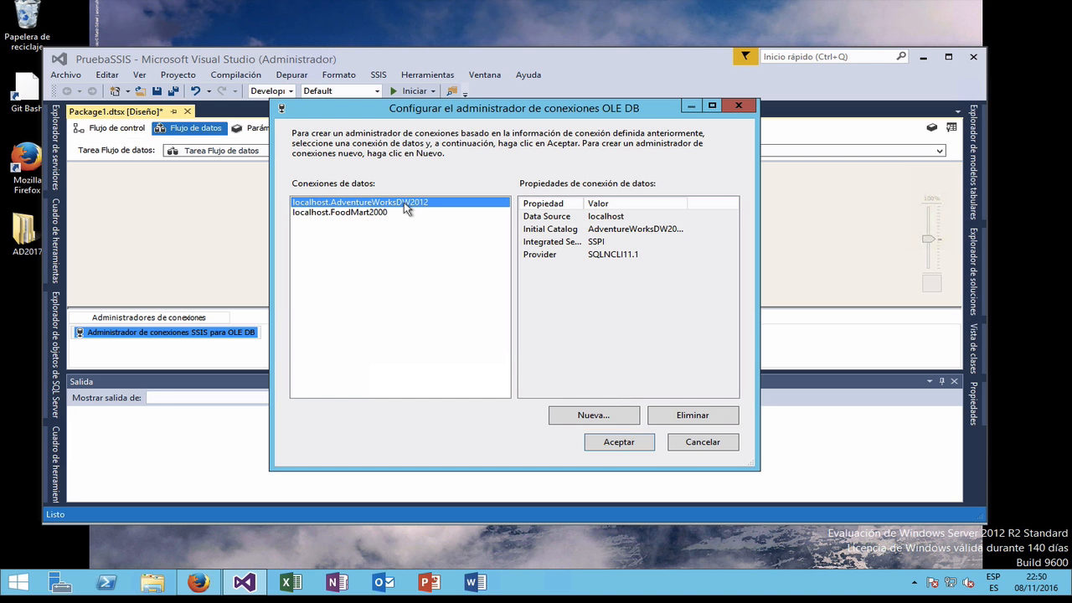
pyautogui.click(603, 416)
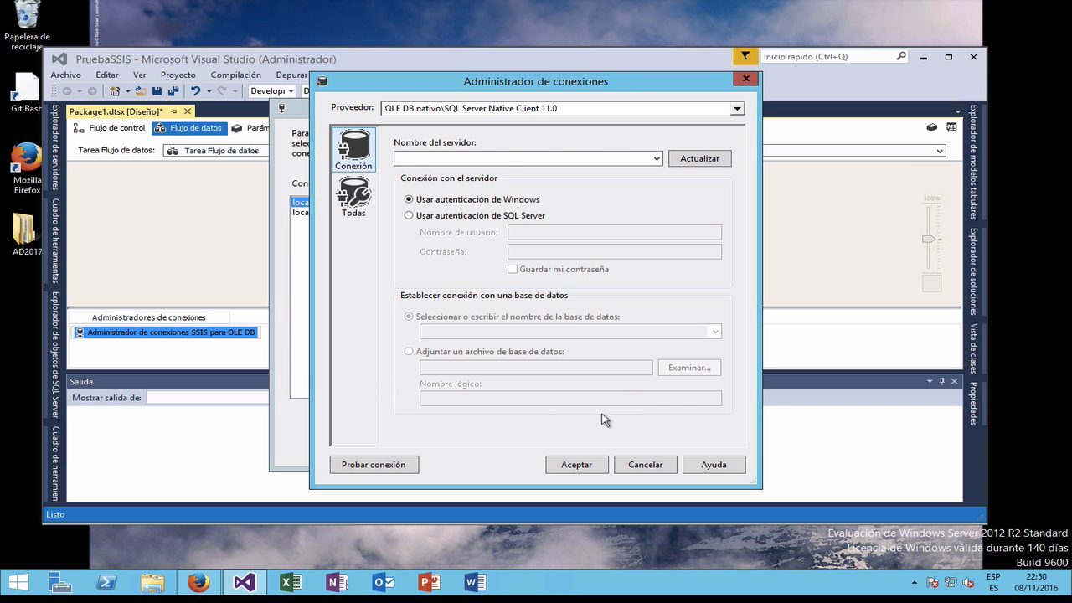
pyautogui.click(449, 157)
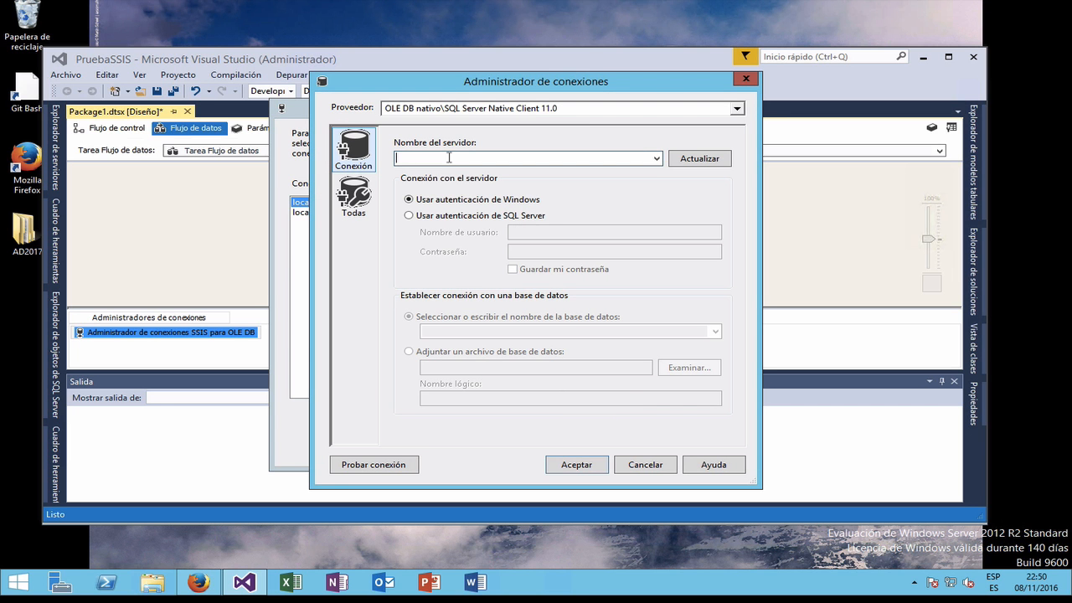
pyautogui.write('localhost')
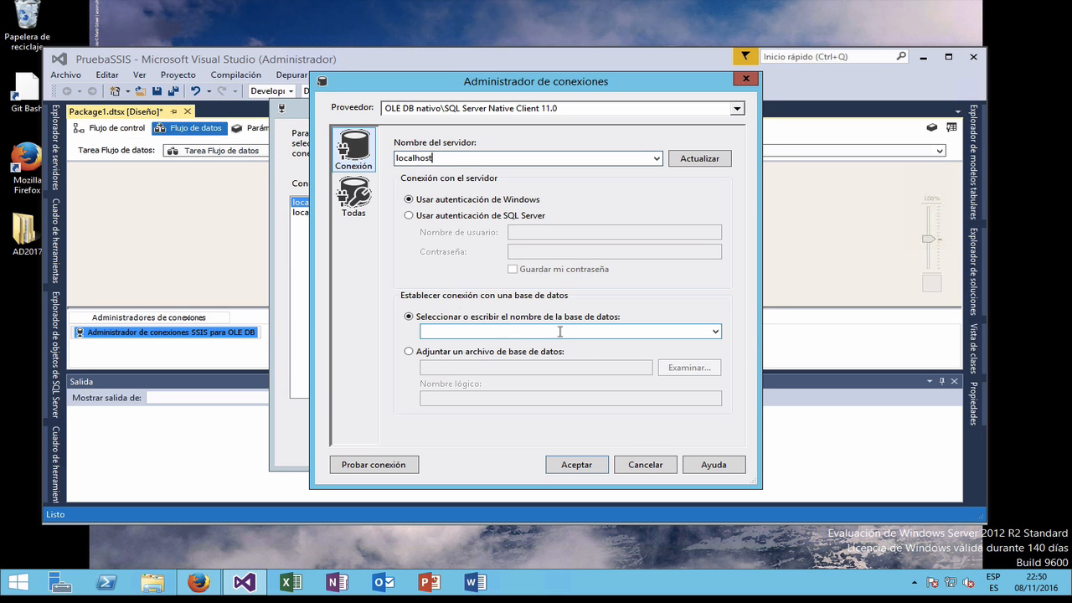
pyautogui.click(716, 331)
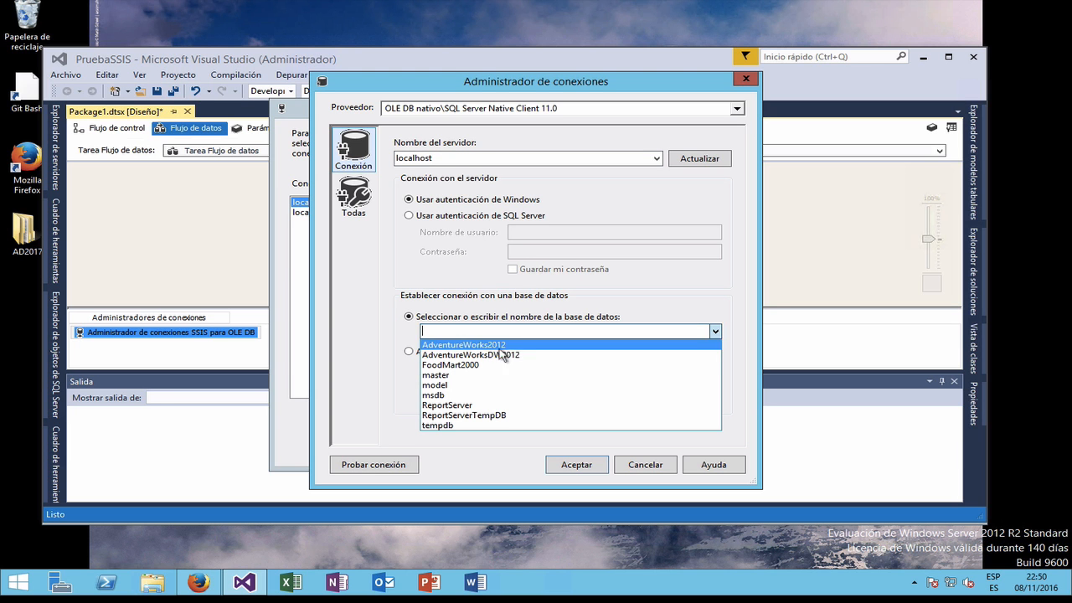
pyautogui.click(543, 345)
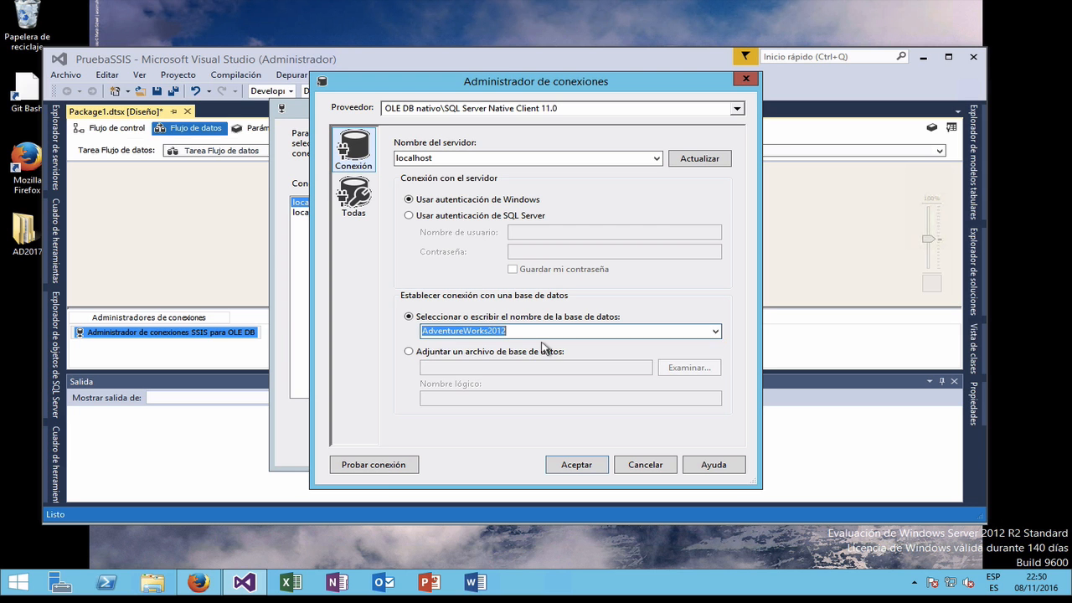
# Test the AdventureWorks2012 connection and add it to the package's connection managers.
pyautogui.click(387, 464)
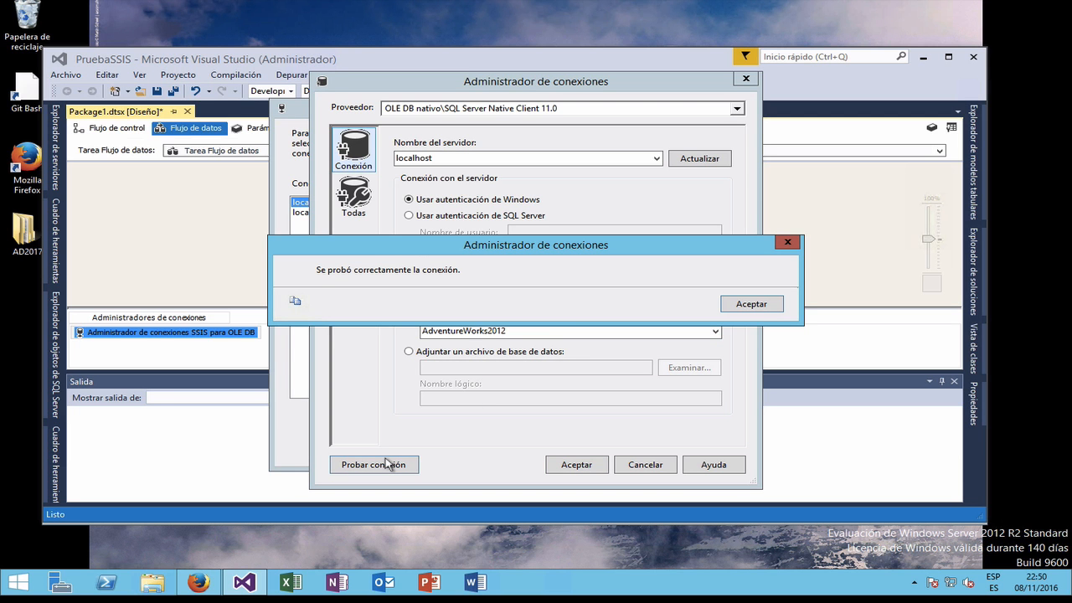
pyautogui.click(756, 306)
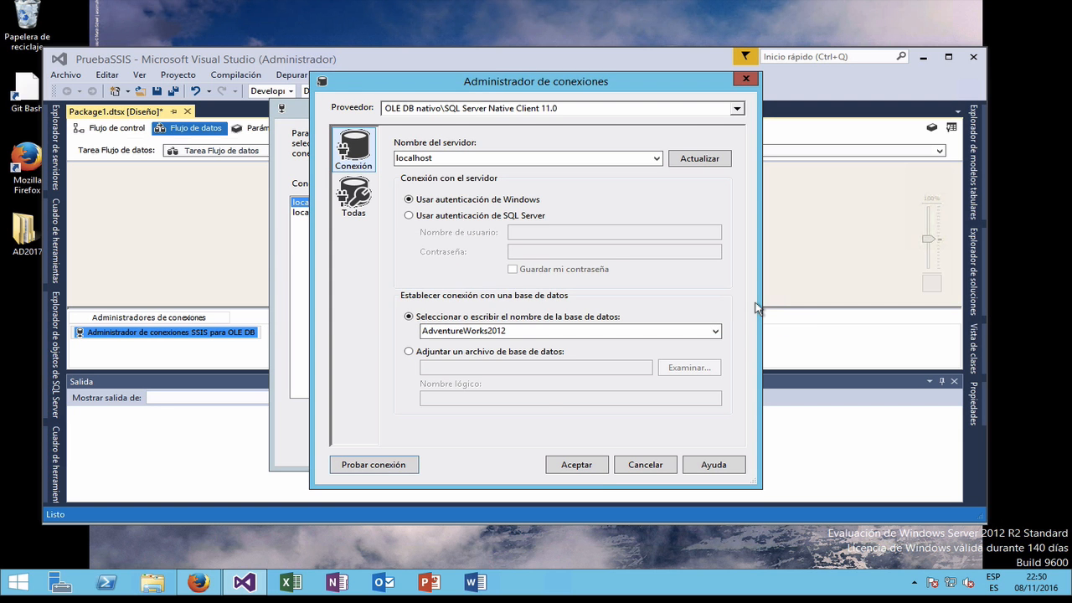
pyautogui.click(578, 465)
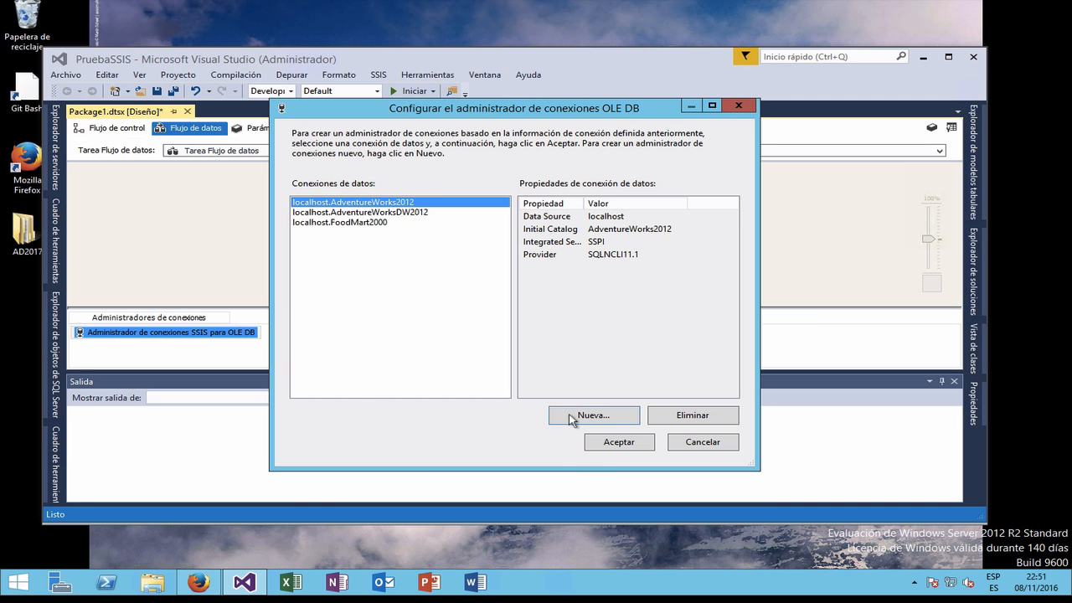
pyautogui.click(619, 441)
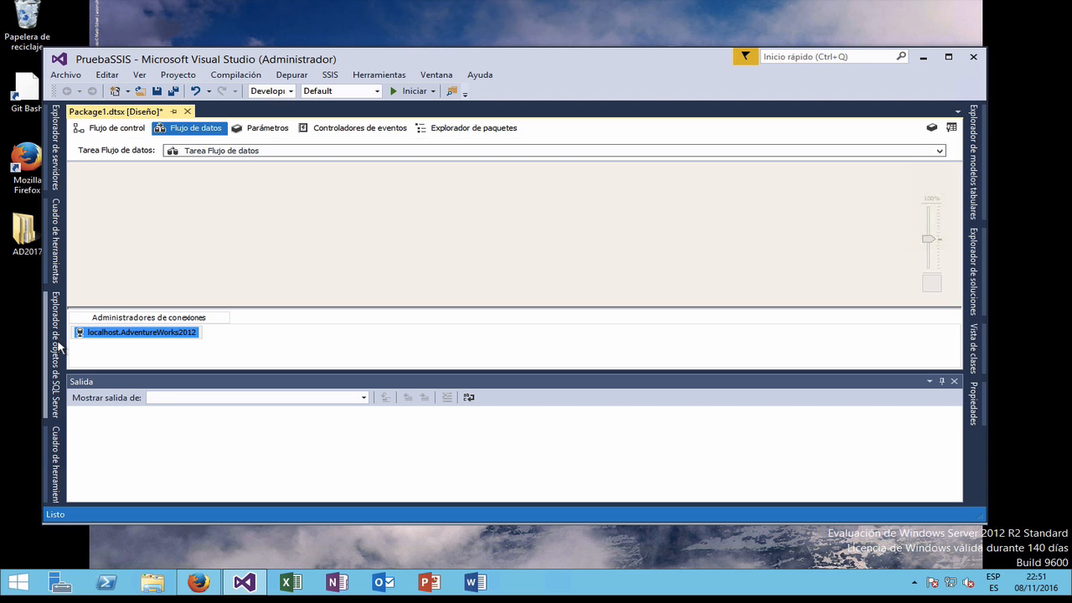
# Add a SQL Server source to the data flow using the localhost.AdventureWorks2012 connection and place it near the canvas's upper middle.
pyautogui.click(57, 435)
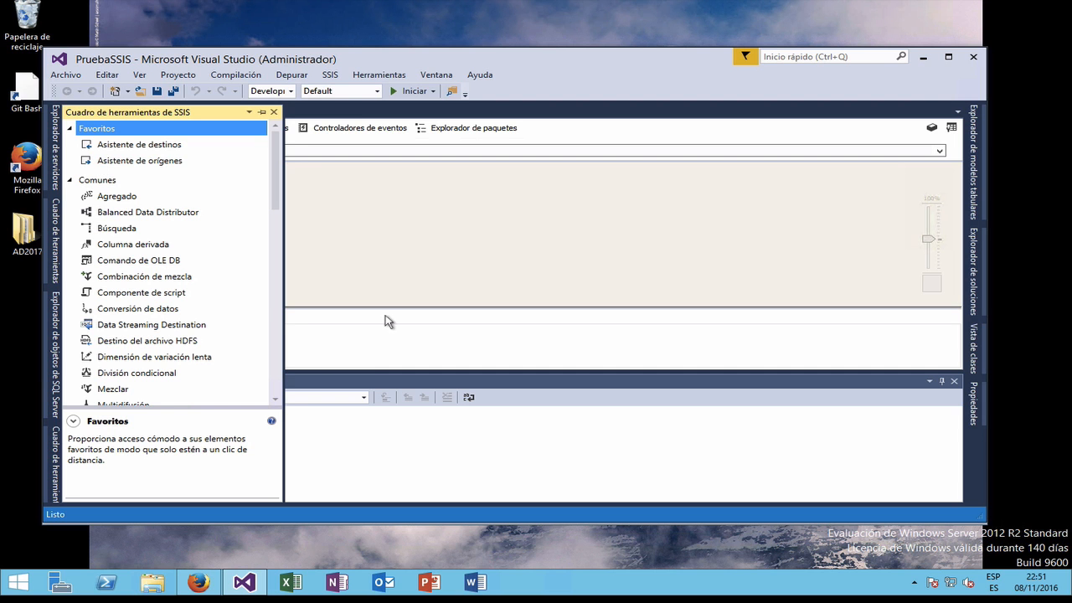
pyautogui.click(372, 336)
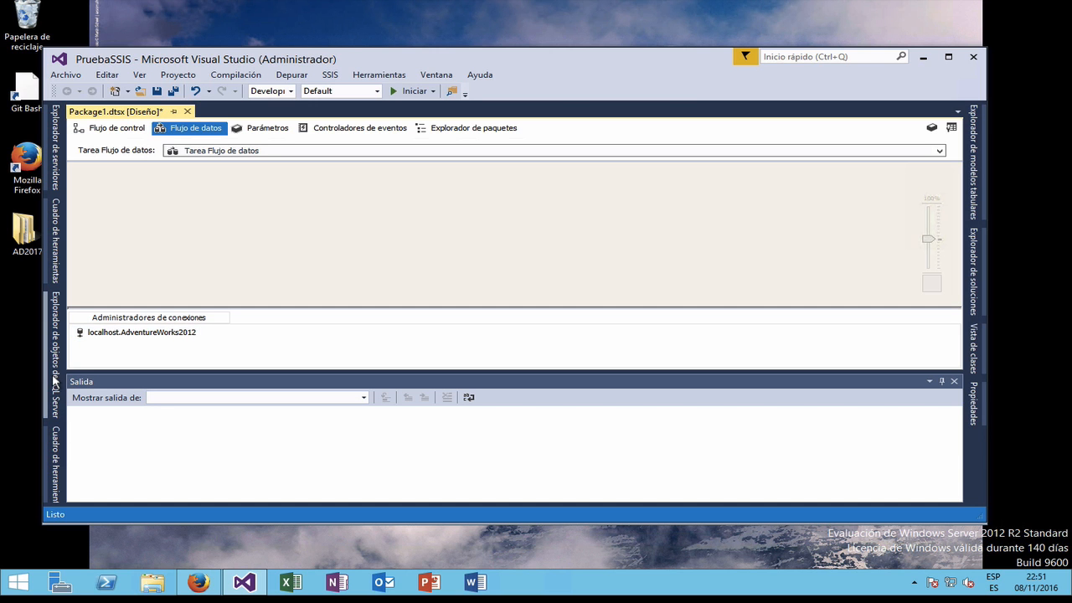
pyautogui.click(56, 443)
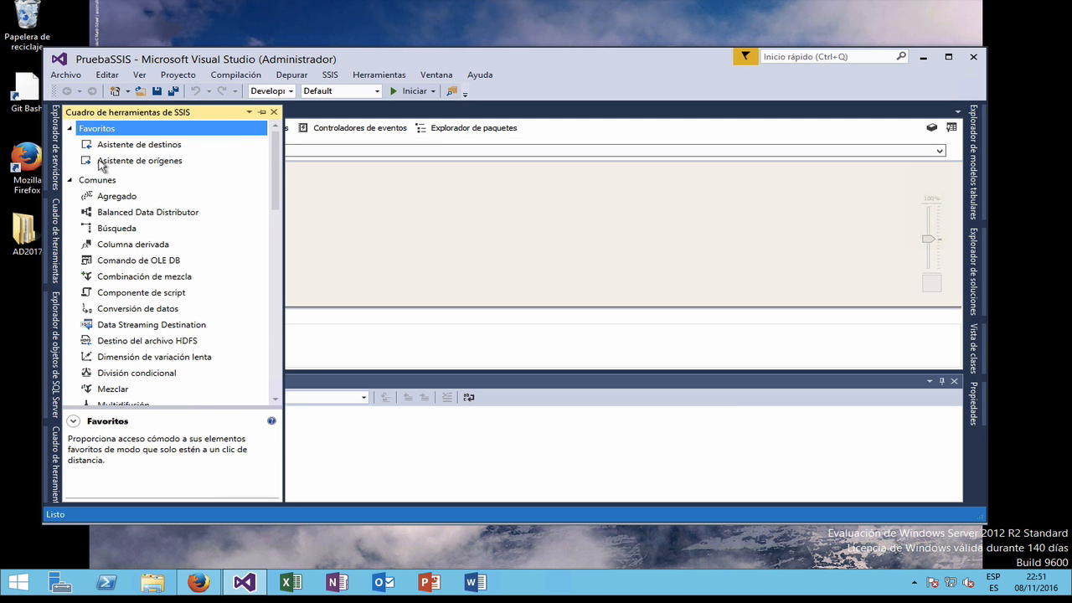
pyautogui.click(99, 159)
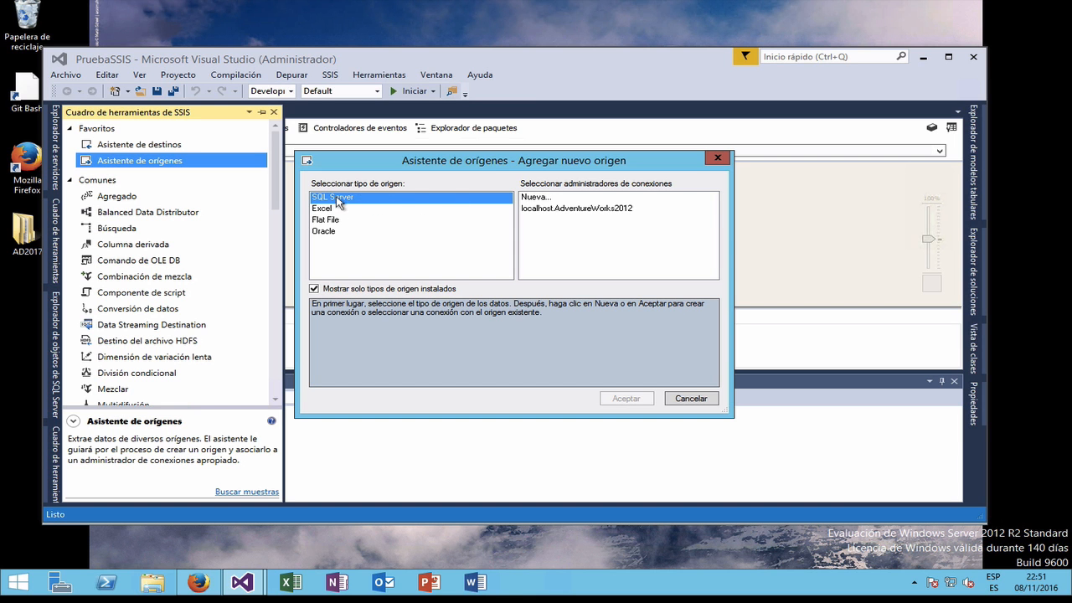
pyautogui.click(568, 210)
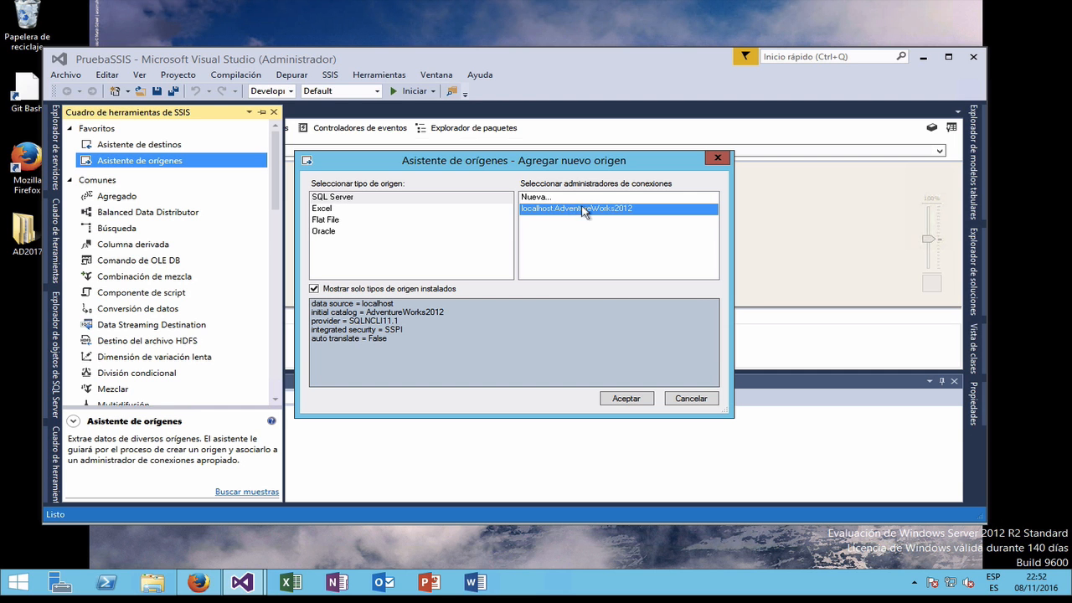
pyautogui.click(542, 198)
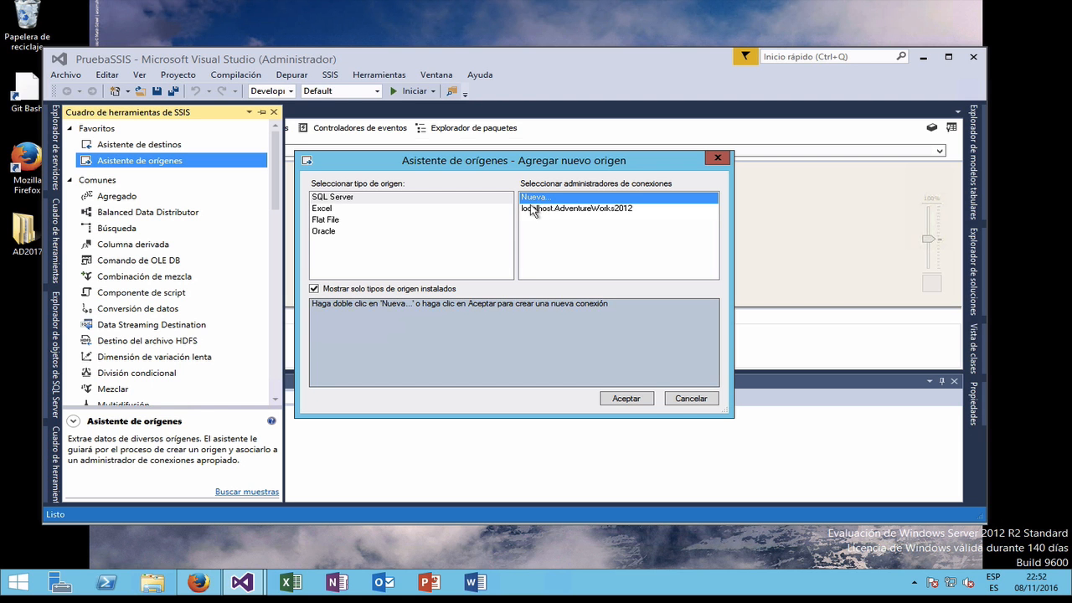
pyautogui.click(532, 209)
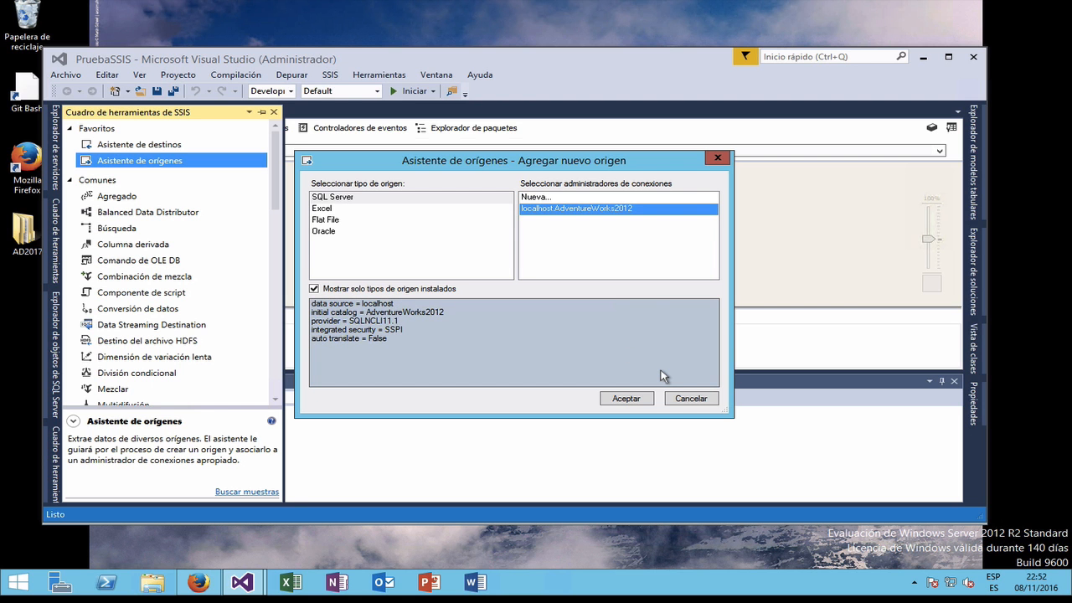
pyautogui.click(627, 398)
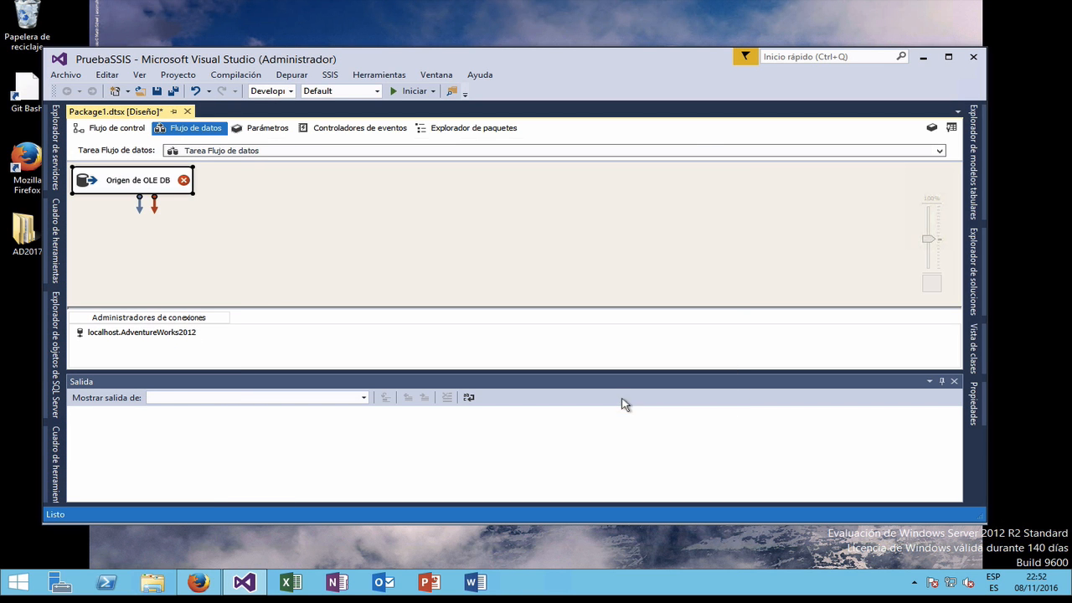
pyautogui.moveTo(132, 184); pyautogui.dragTo(434, 190)
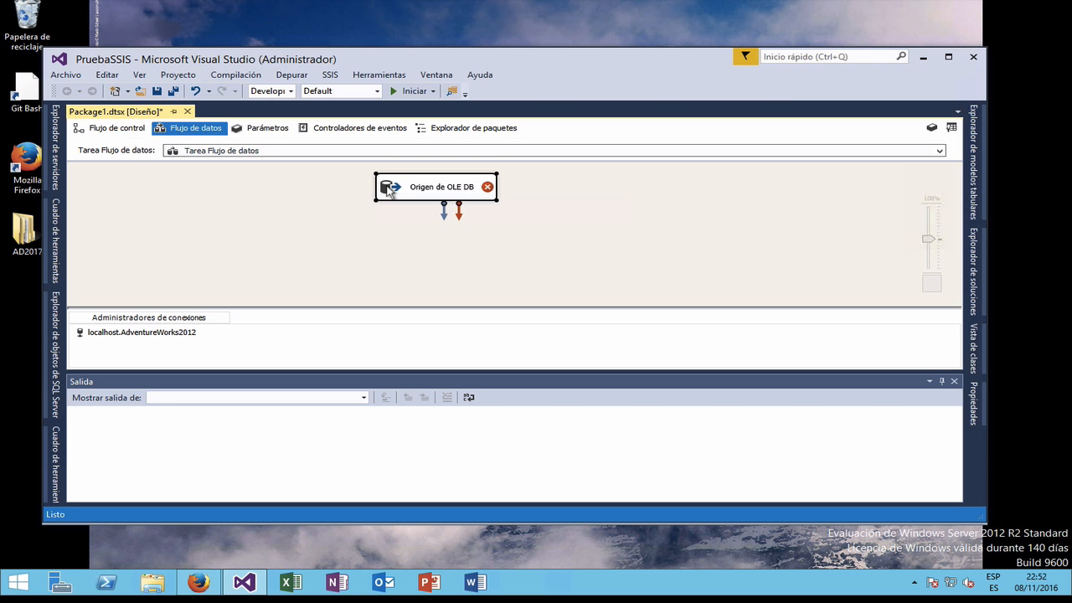
pyautogui.click(390, 219)
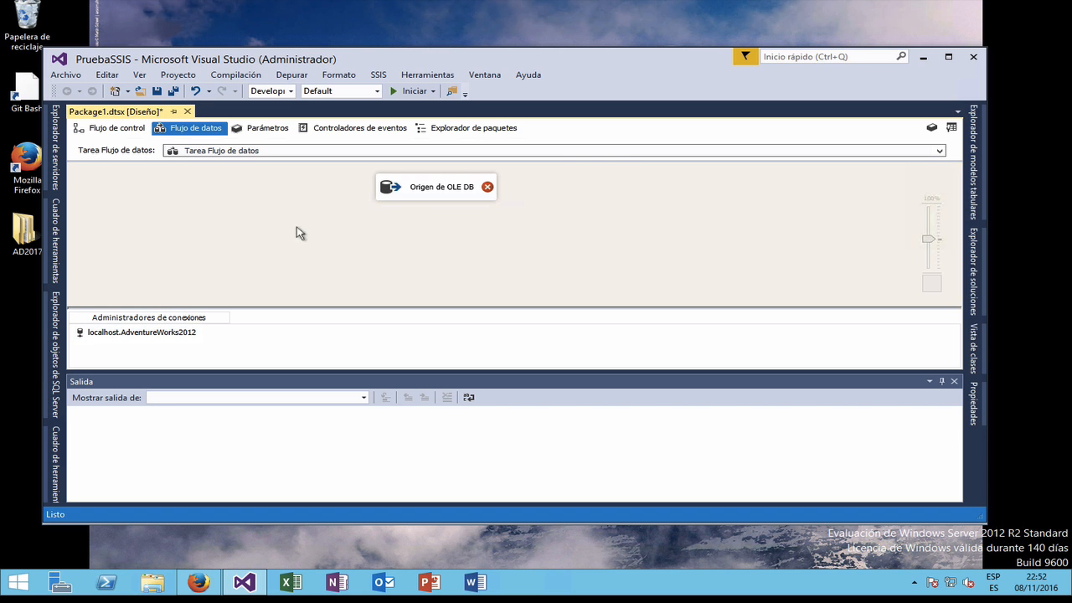
# Set the OLE DB source to read from the [Person].[Person] table.
pyautogui.click(392, 188)
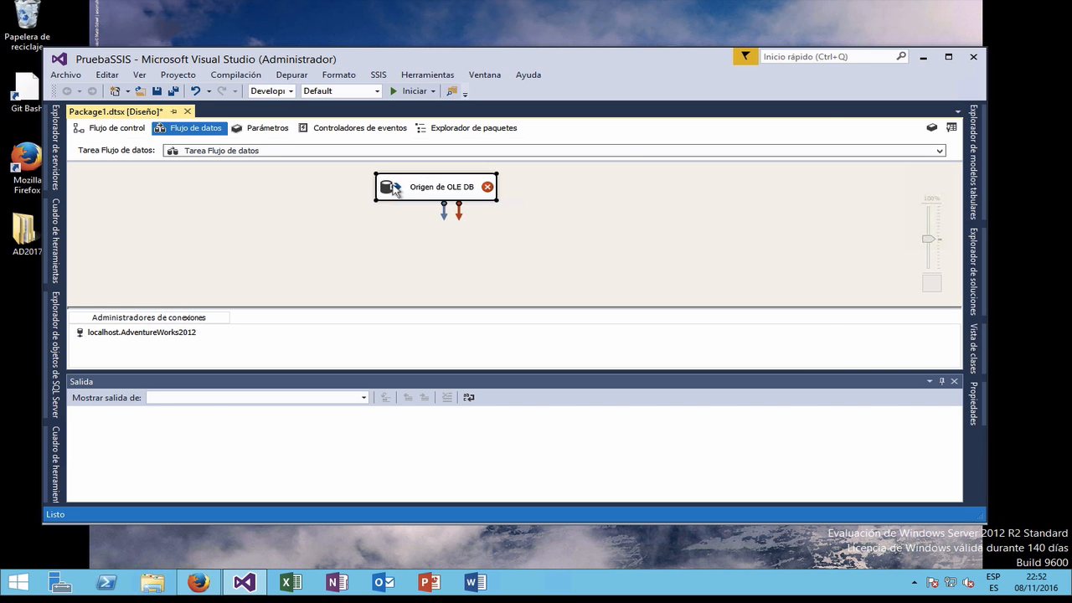
pyautogui.doubleClick(392, 188)
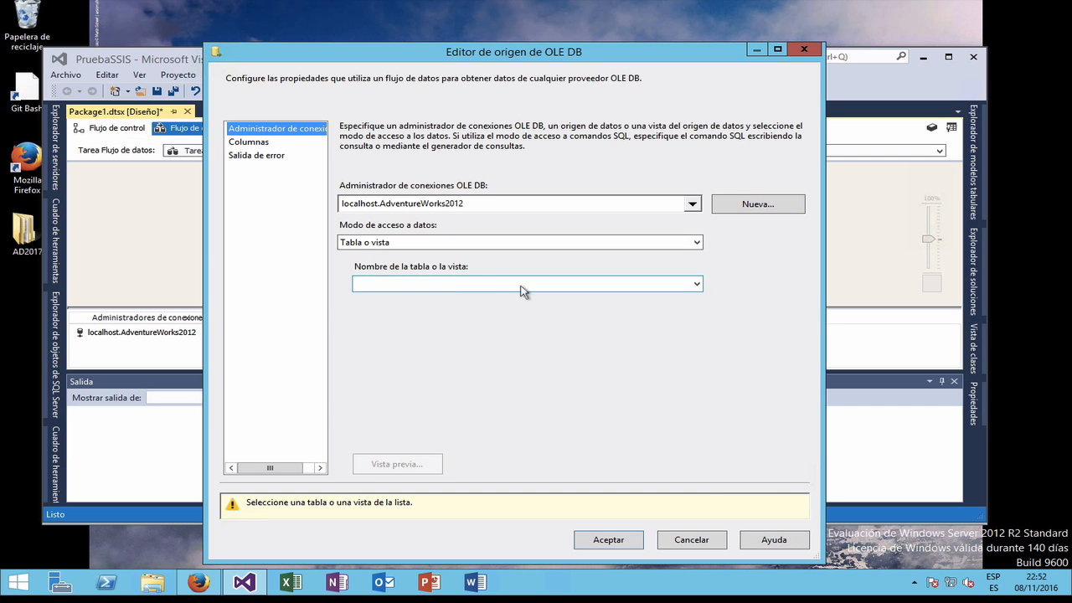
pyautogui.click(697, 283)
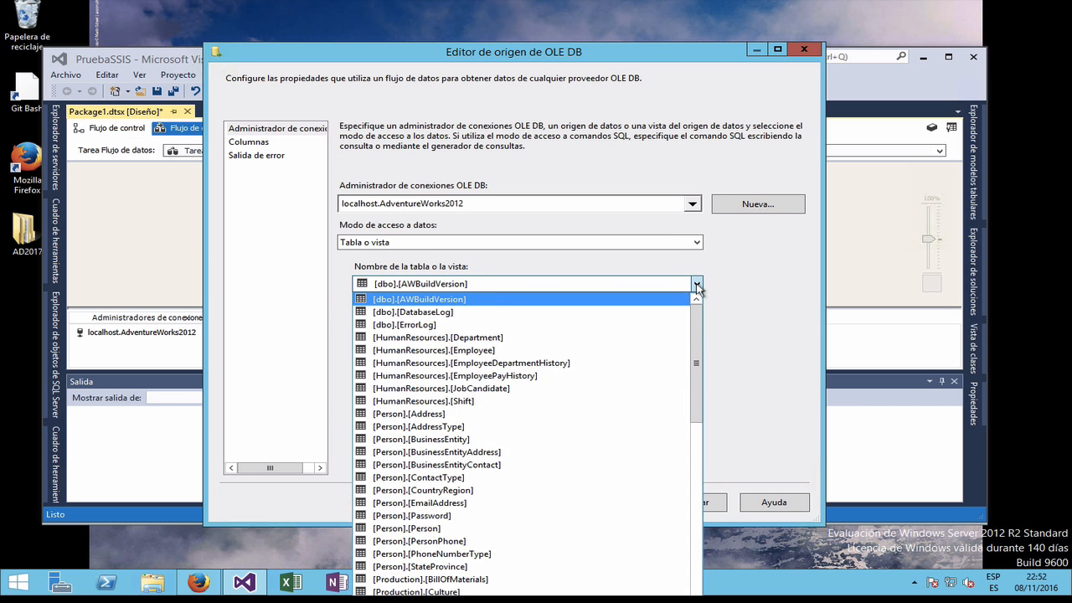
pyautogui.moveTo(698, 326); pyautogui.dragTo(698, 350)
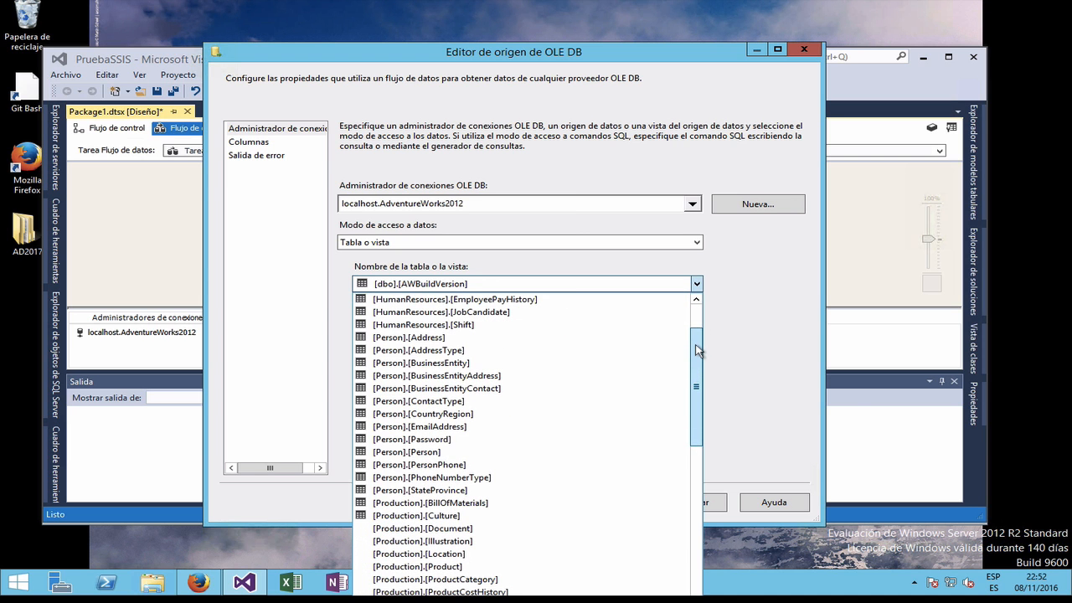
pyautogui.click(427, 453)
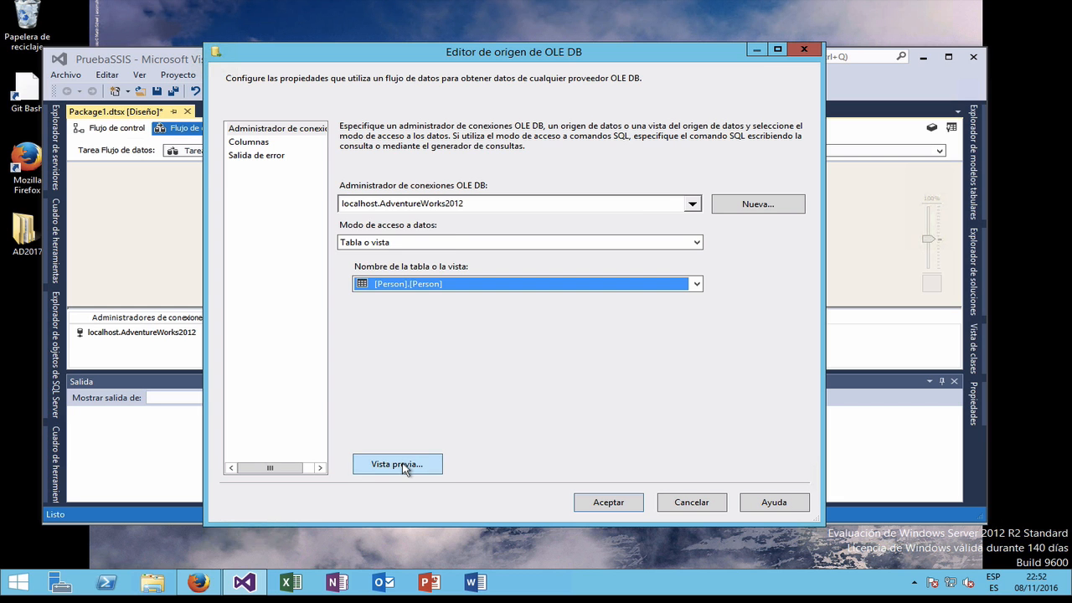
# Preview the data of the [Person].[Person] table and close the preview.
pyautogui.click(404, 466)
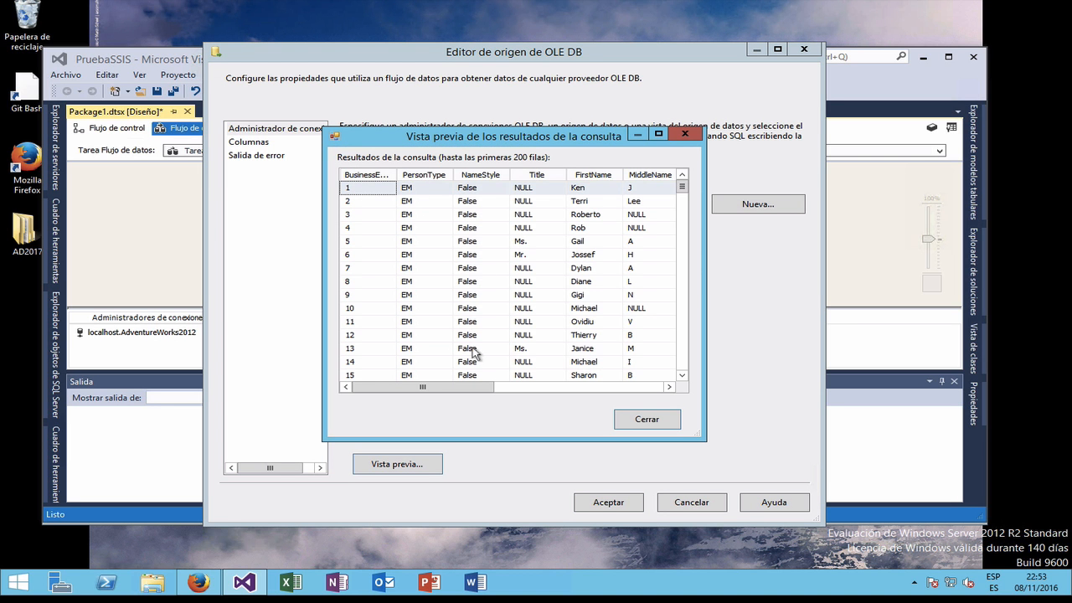
pyautogui.moveTo(422, 389)
pyautogui.mouseDown()
pyautogui.moveTo(603, 390)
pyautogui.moveTo(427, 392)
pyautogui.moveTo(412, 402)
pyautogui.mouseUp()
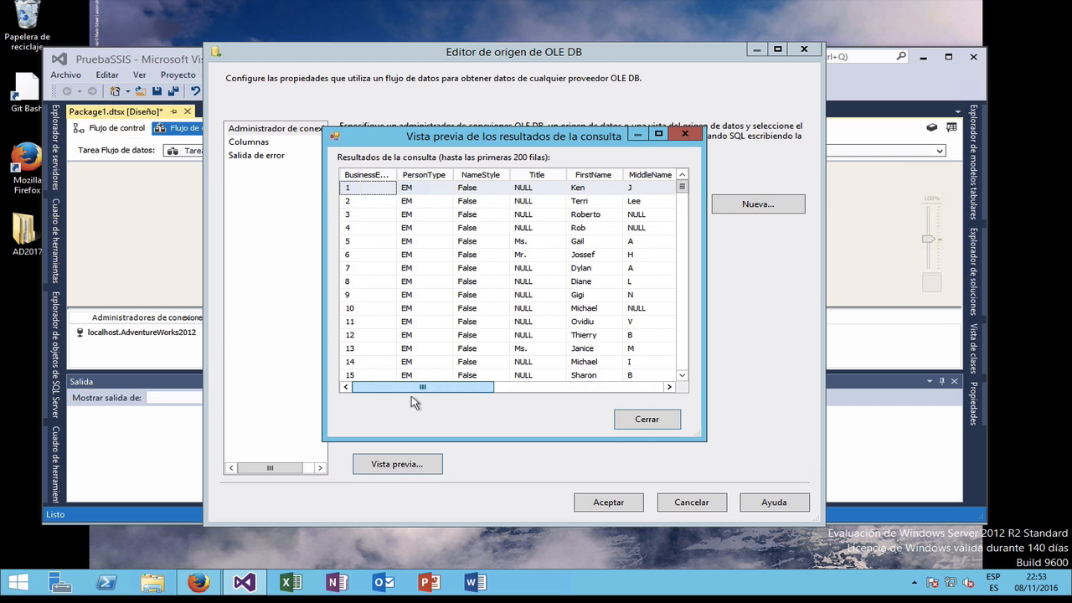
pyautogui.click(646, 419)
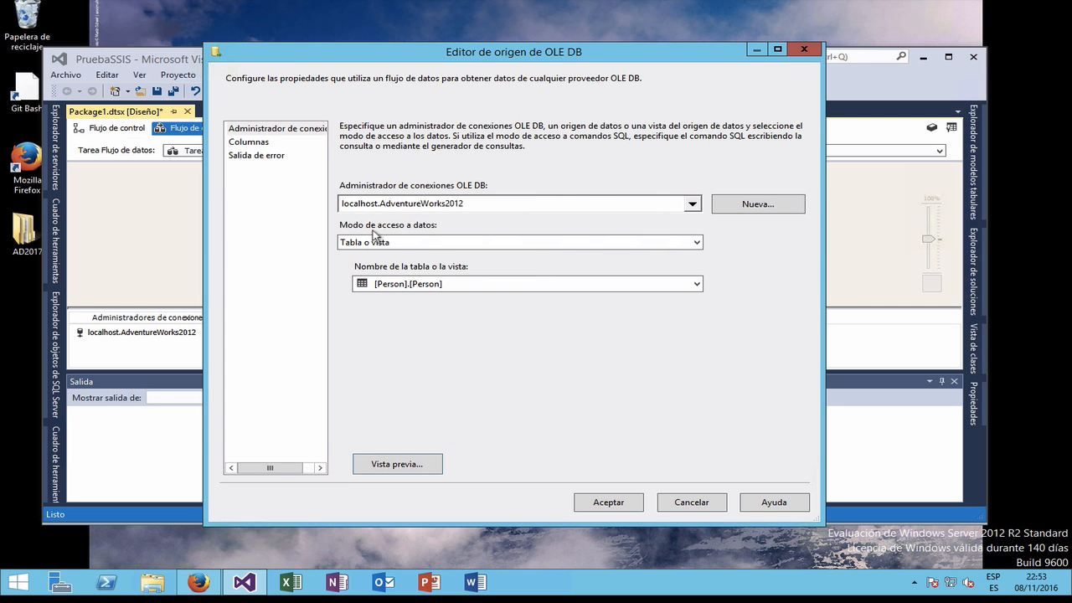
# Limit the OLE DB source's output columns to FirstName and LastName and accept the source settings.
pyautogui.click(243, 147)
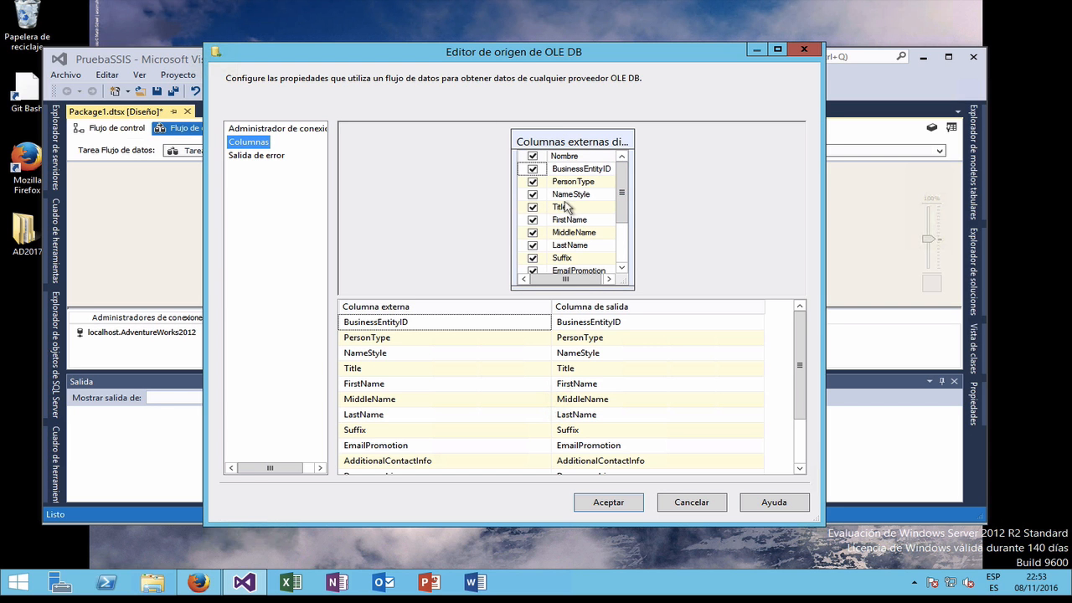
pyautogui.click(534, 156)
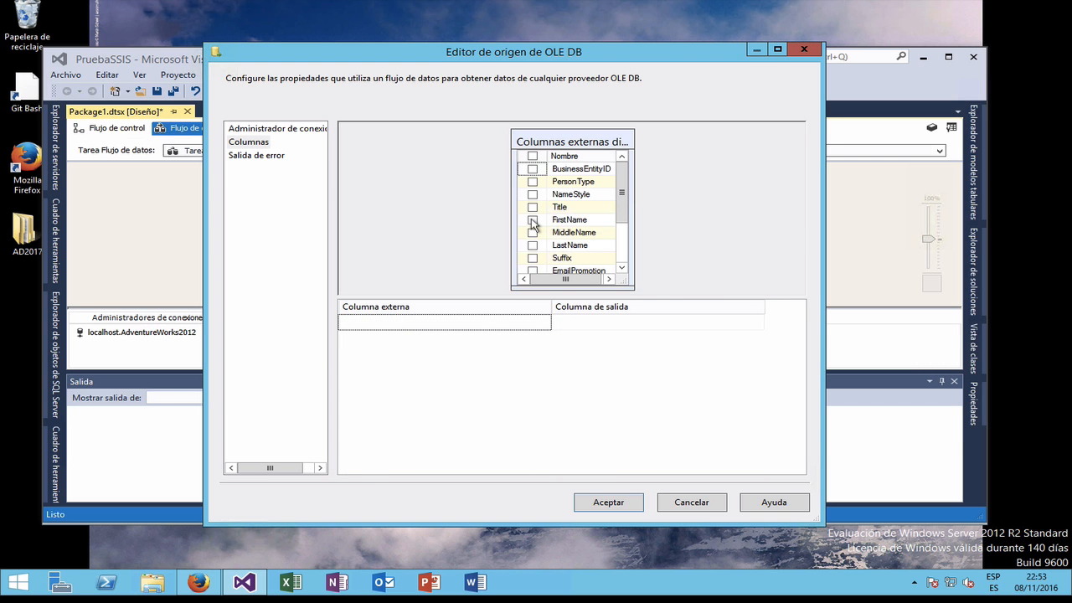
pyautogui.click(533, 221)
pyautogui.click(534, 245)
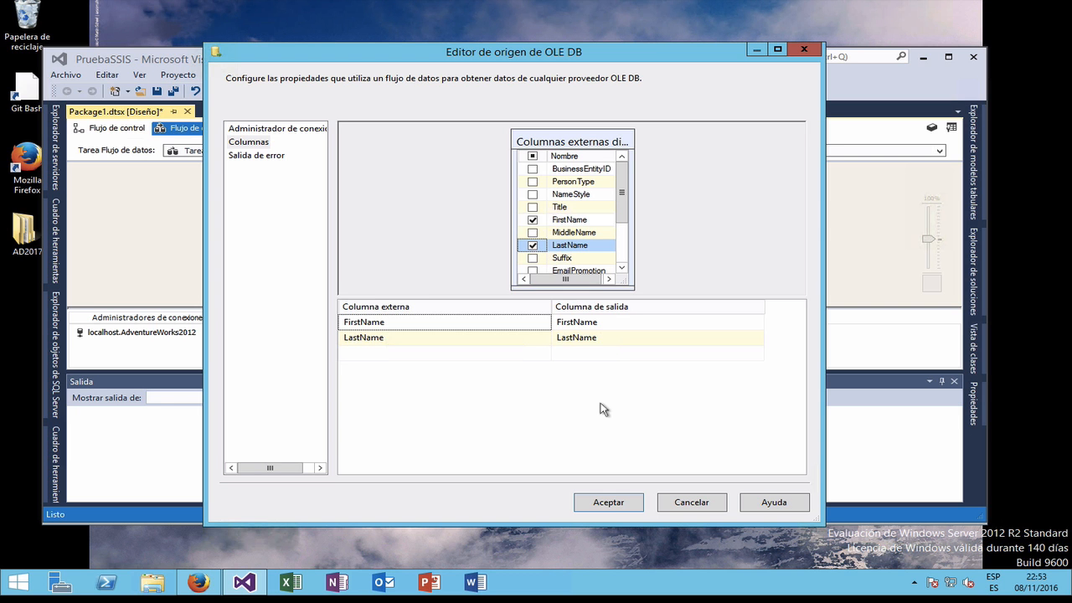
pyautogui.click(608, 502)
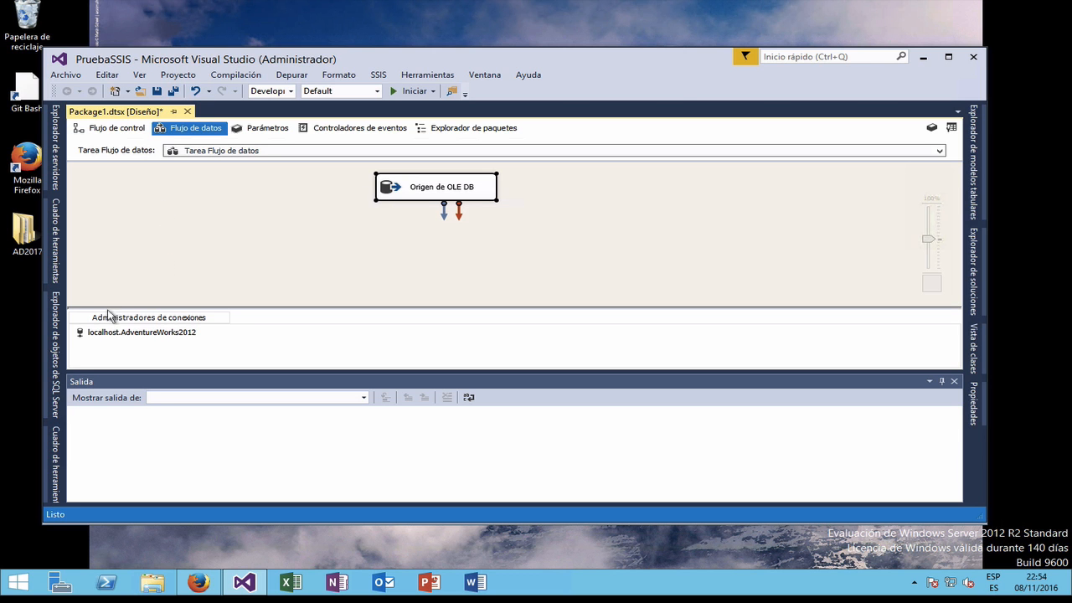
# Add a Columna derivada transformation below the OLE DB source and connect the source's data output to it.
pyautogui.click(58, 382)
pyautogui.click(57, 381)
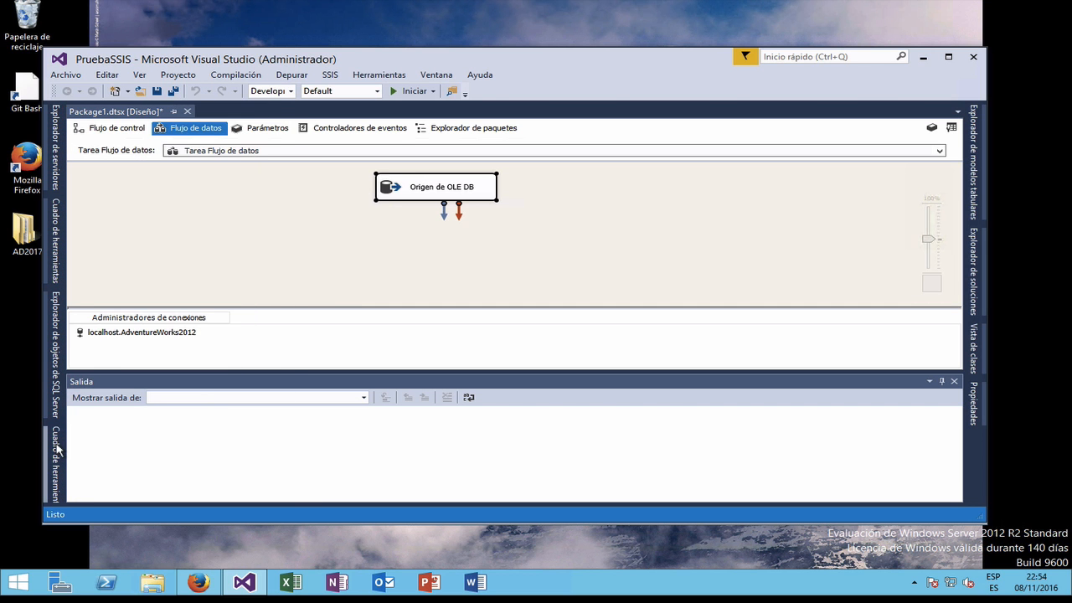
pyautogui.click(57, 448)
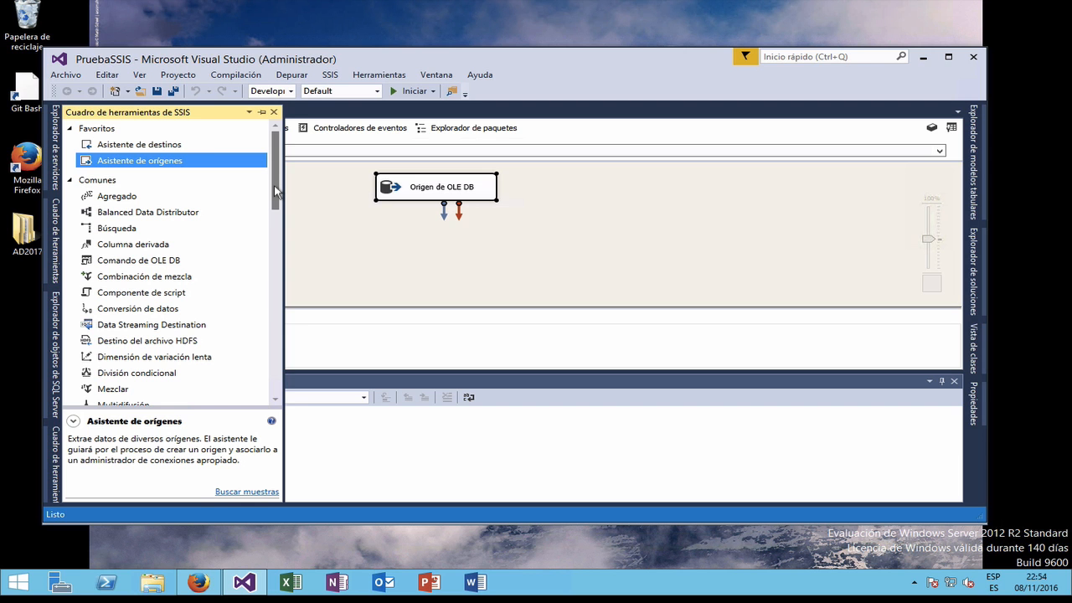
pyautogui.click(98, 248)
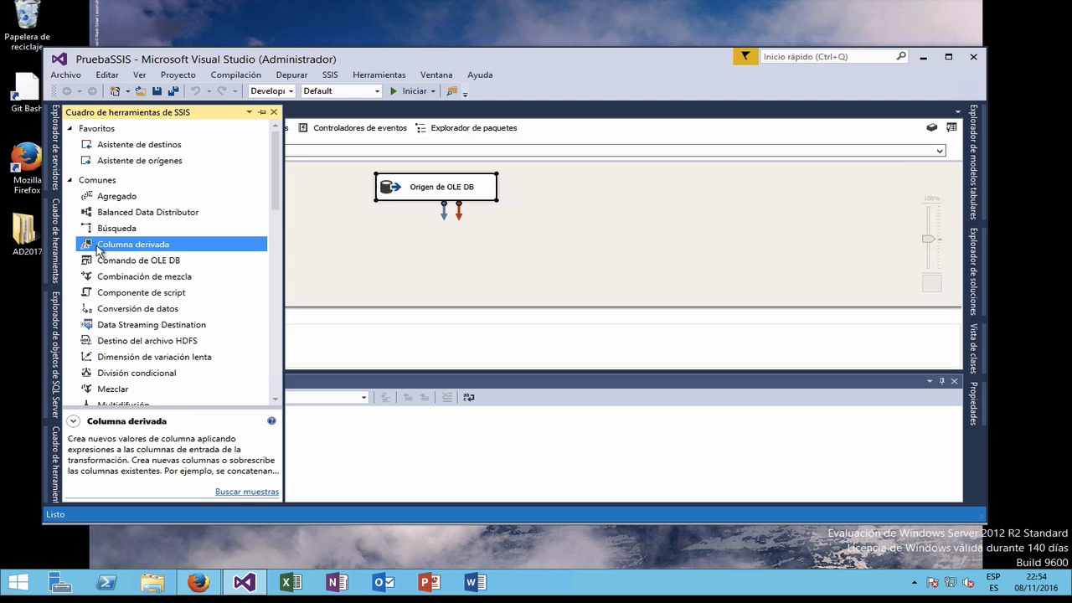
pyautogui.moveTo(98, 248); pyautogui.dragTo(412, 219)
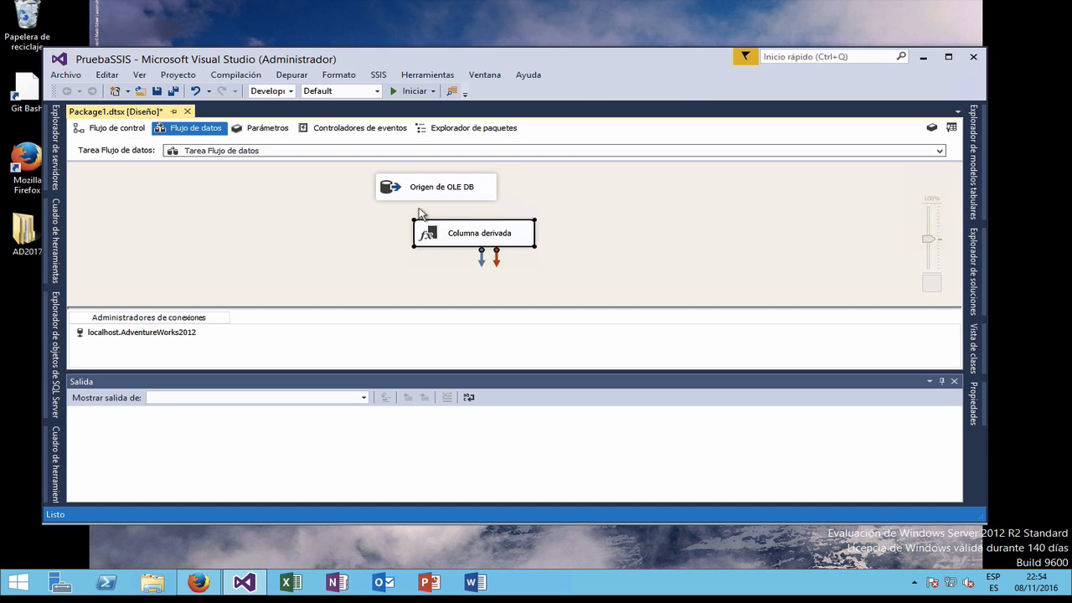
pyautogui.click(423, 198)
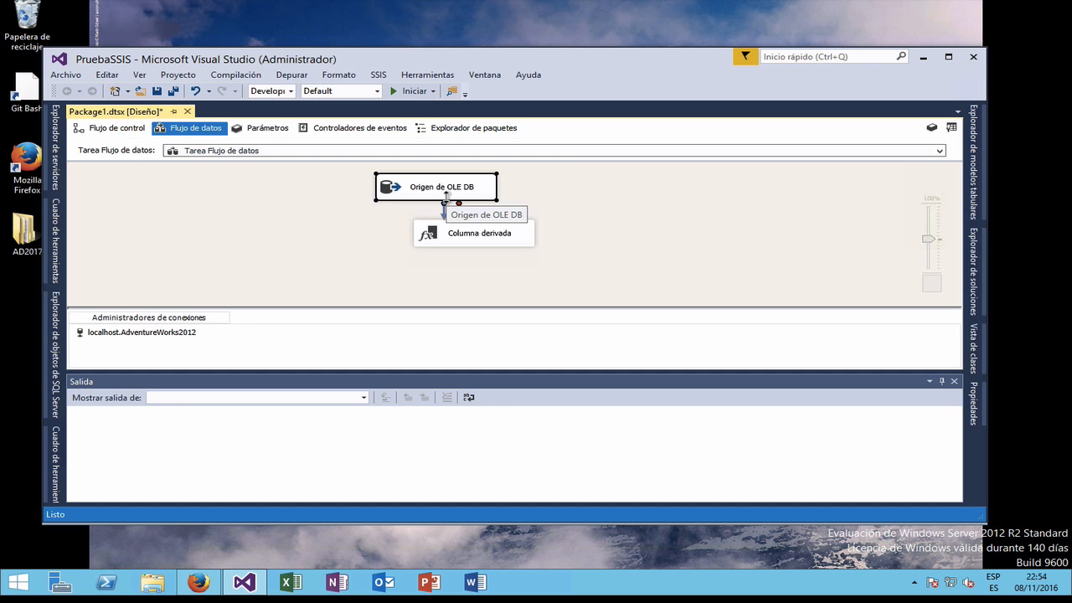
pyautogui.moveTo(445, 216); pyautogui.dragTo(463, 233)
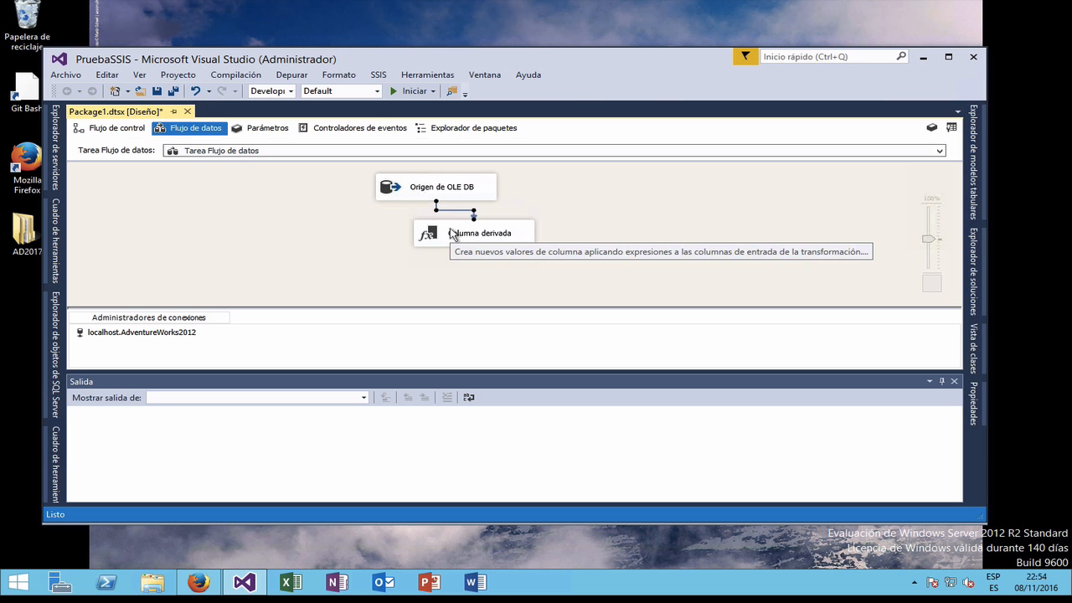
# Open the Columna derivada transformation, expand its available input columns and name a new derived column FullName.
pyautogui.doubleClick(438, 234)
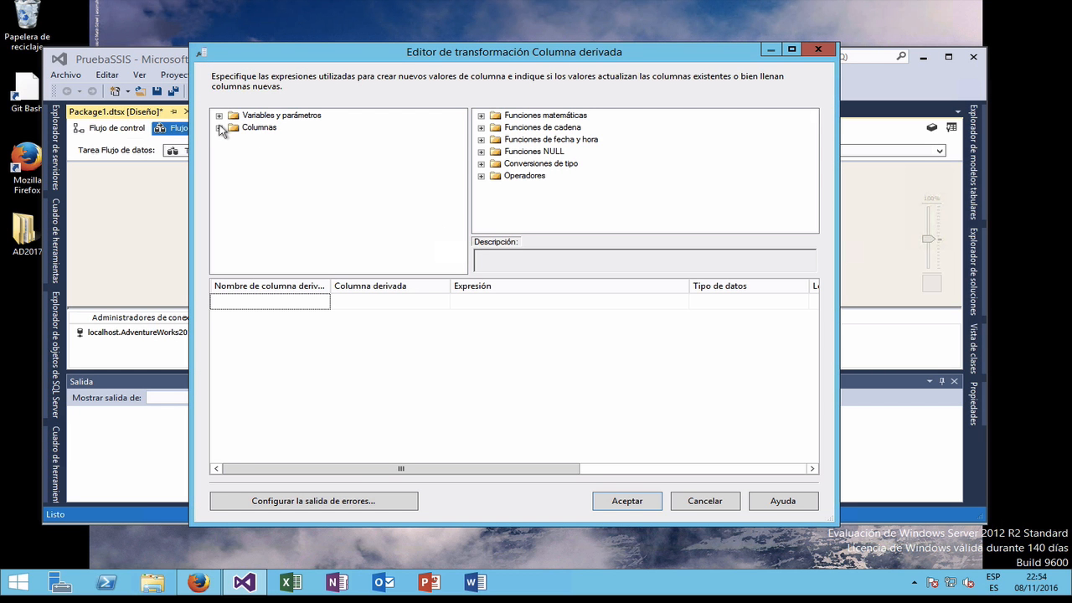
pyautogui.click(220, 127)
pyautogui.click(287, 300)
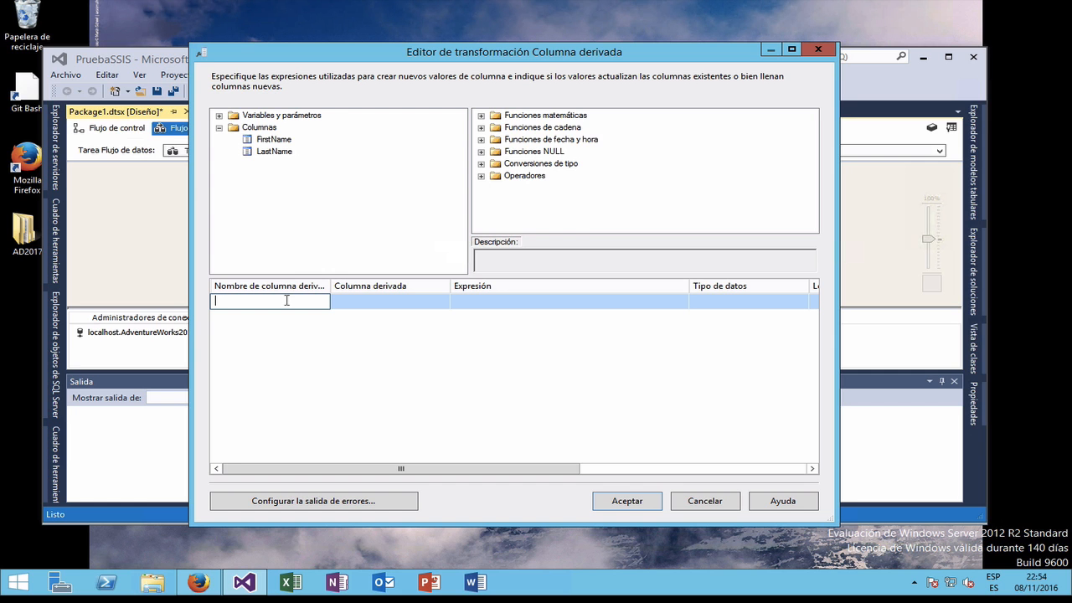
pyautogui.write('FullName')
# Build the FullName expression as [FirstName] + " " + [LastName] from the input columns.
pyautogui.click(481, 300)
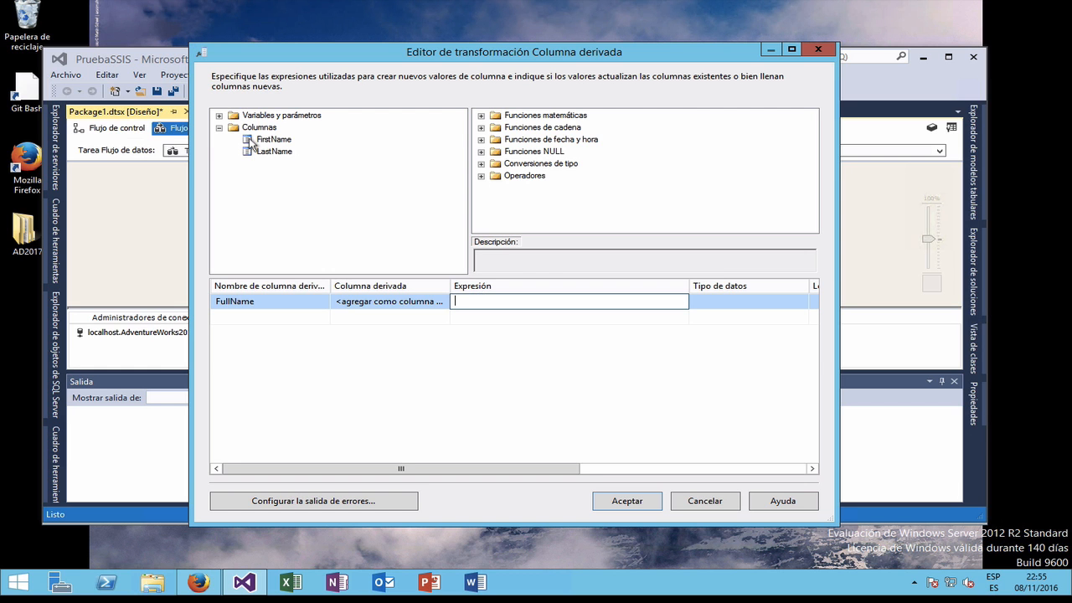
pyautogui.moveTo(252, 143); pyautogui.dragTo(470, 298)
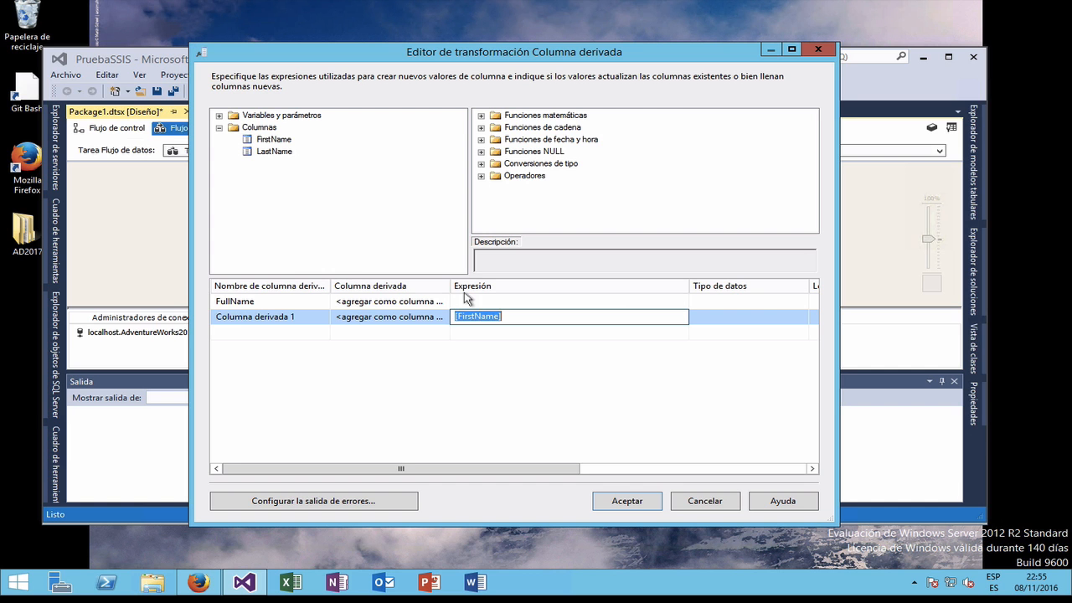
pyautogui.click(319, 324)
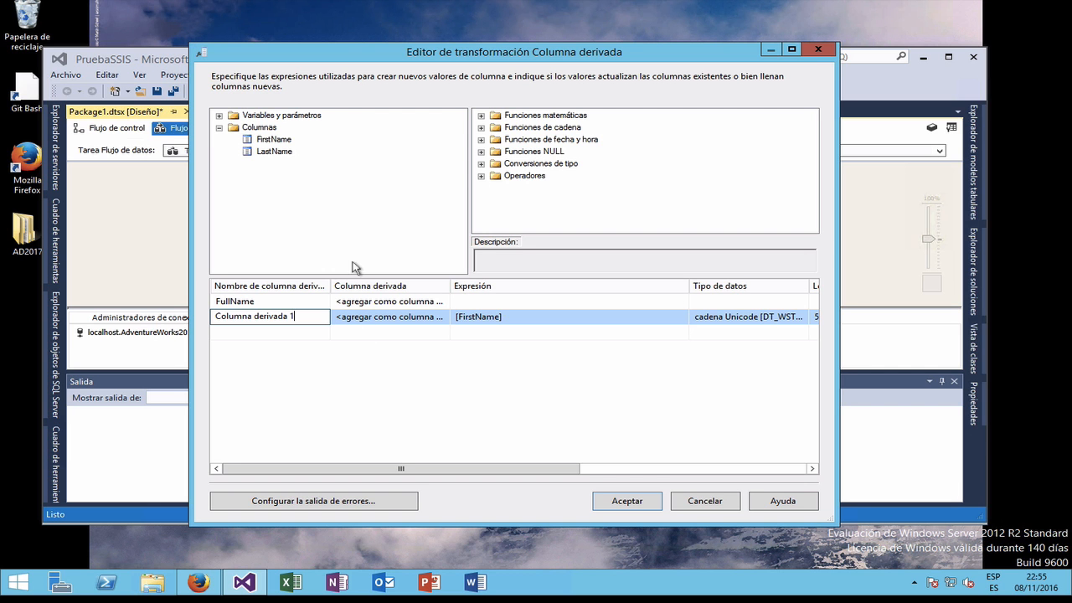
pyautogui.moveTo(245, 133); pyautogui.dragTo(478, 306)
pyautogui.moveTo(253, 139); pyautogui.dragTo(472, 303)
pyautogui.click(541, 302)
pyautogui.write('+ ')
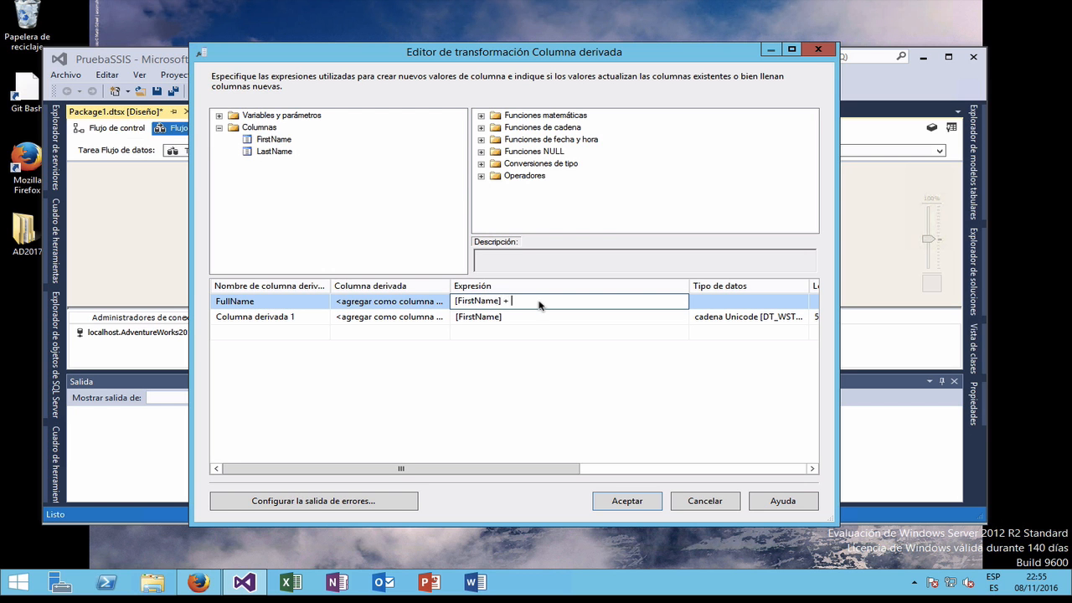
pyautogui.write('" "')
pyautogui.write('+')
pyautogui.moveTo(247, 155); pyautogui.dragTo(544, 306)
# Delete the extra derived column row containing only [FirstName] and accept the transformation settings.
pyautogui.click(273, 317)
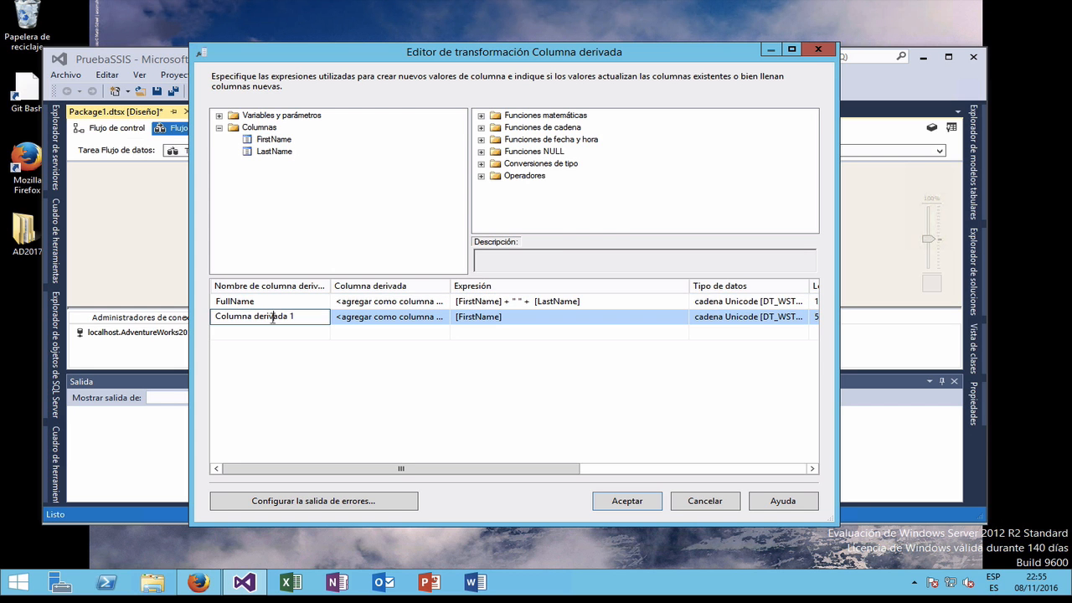
pyautogui.click(220, 318)
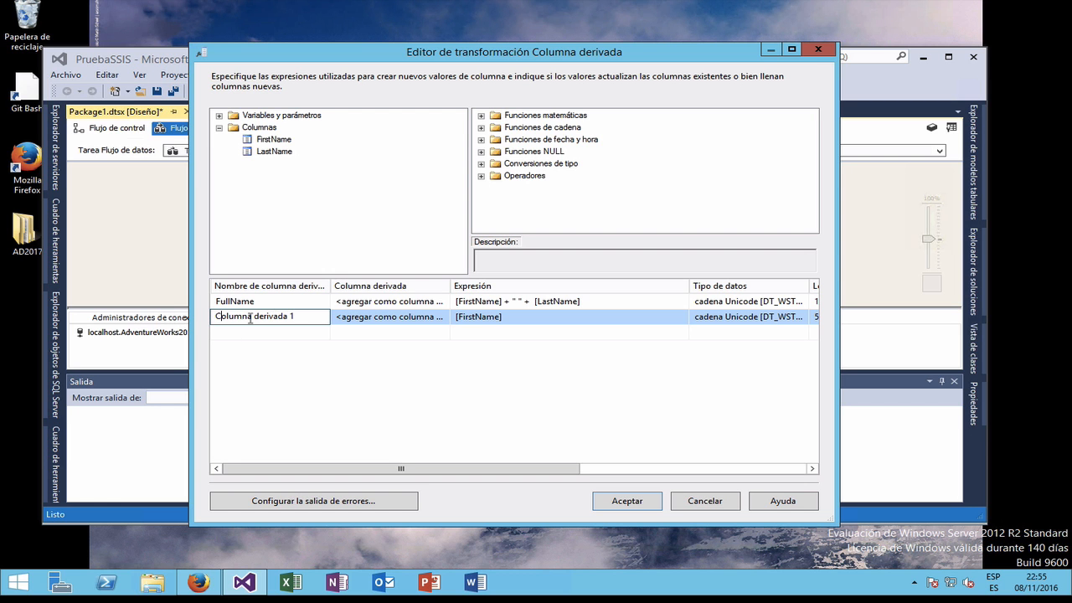
pyautogui.click(345, 325)
pyautogui.click(444, 319)
pyautogui.click(443, 321)
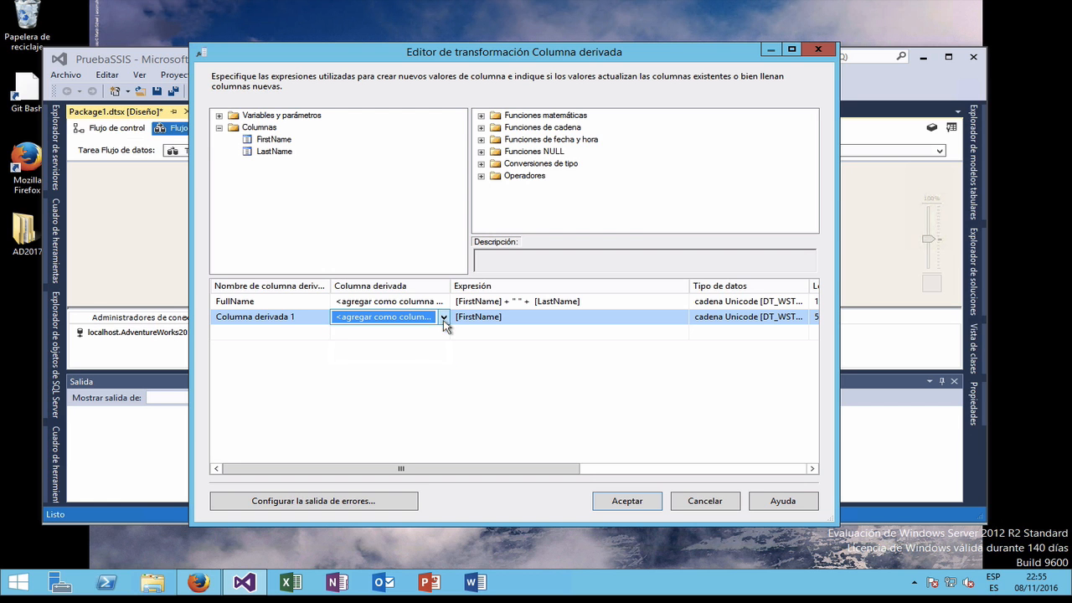
pyautogui.rightClick(247, 315)
pyautogui.click(278, 367)
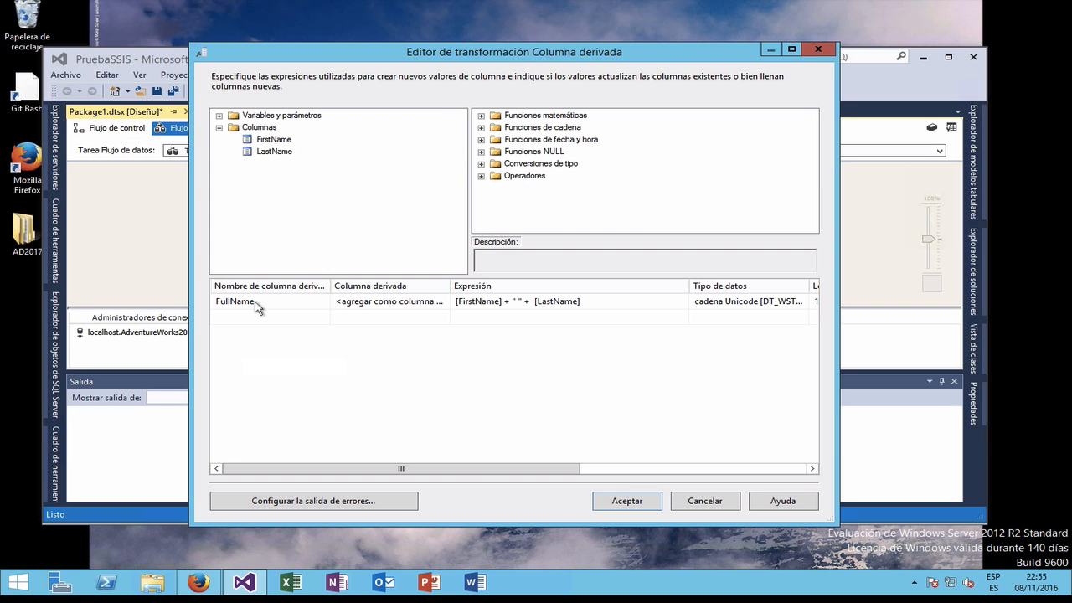
pyautogui.click(630, 503)
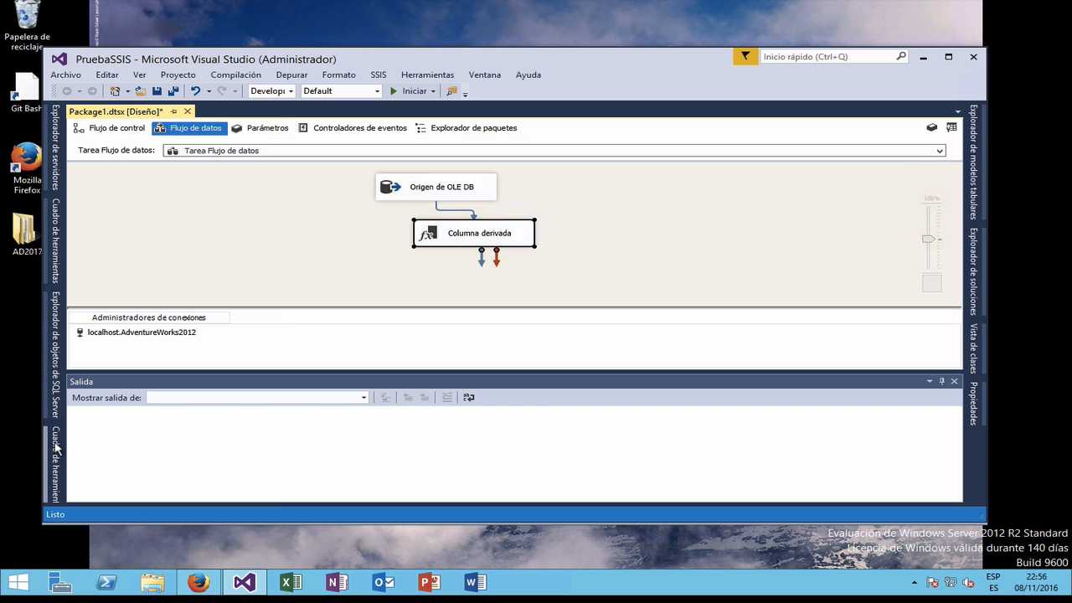
# Add a Destino de archivo plano below the Columna derivada transformation and connect the transformation's data output to it.
pyautogui.moveTo(63, 441)
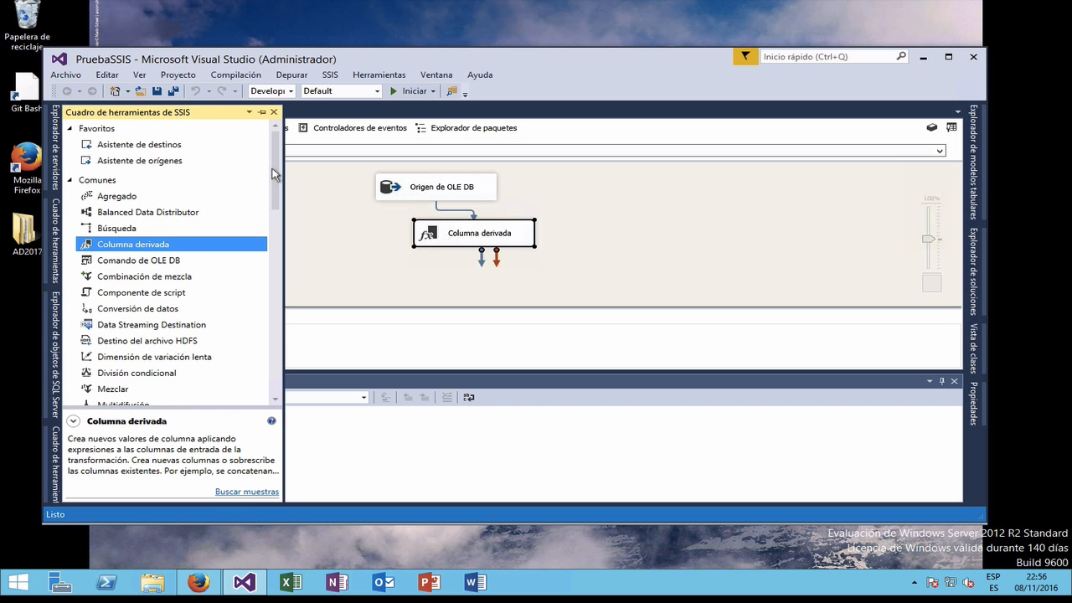
pyautogui.moveTo(276, 170); pyautogui.dragTo(275, 290)
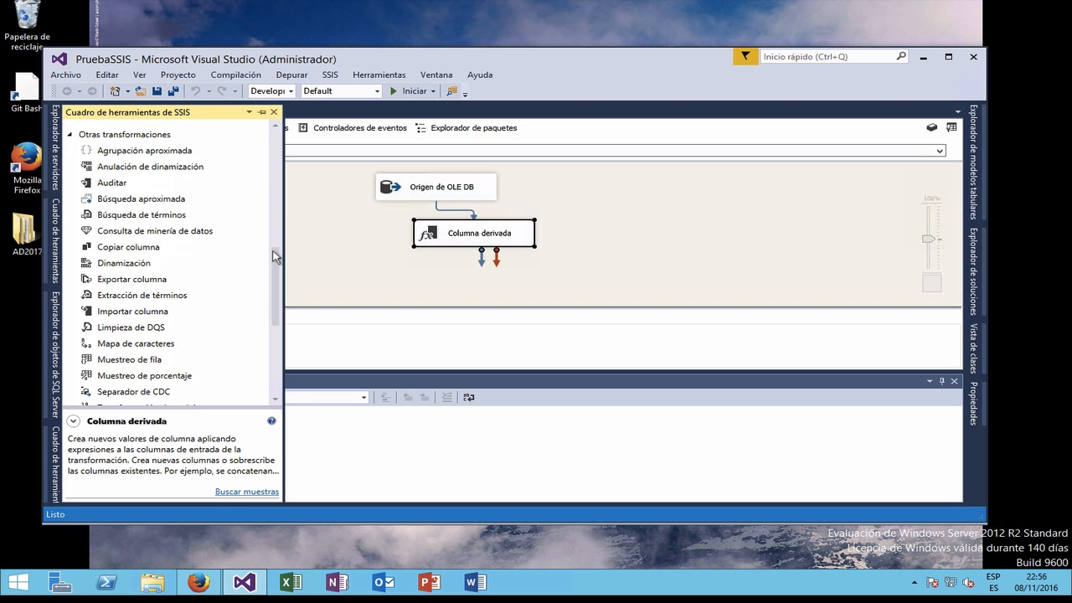
pyautogui.moveTo(276, 277); pyautogui.dragTo(279, 341)
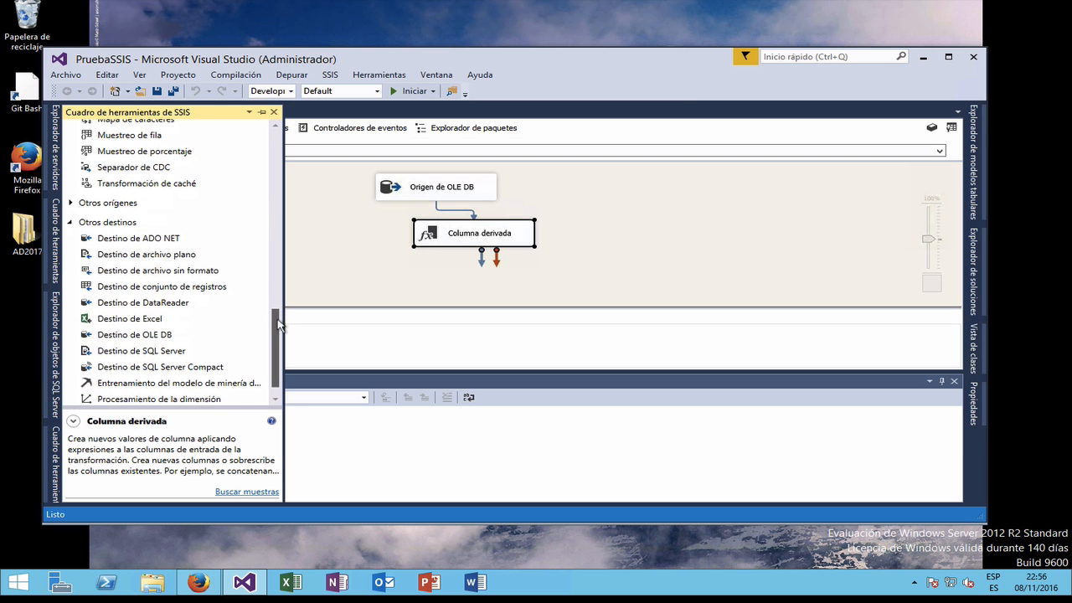
pyautogui.click(137, 256)
pyautogui.moveTo(84, 258); pyautogui.dragTo(377, 269)
pyautogui.click(463, 215)
pyautogui.moveTo(483, 233); pyautogui.dragTo(451, 263)
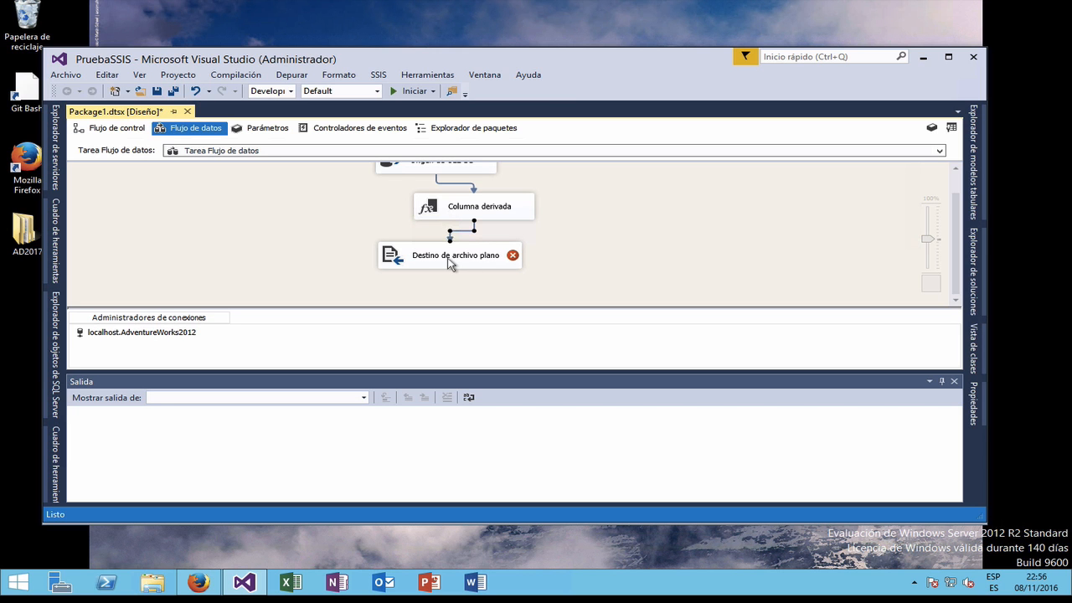
# Create a delimited flat file connection manager for the Destino de archivo plano with FullName as its file name.
pyautogui.doubleClick(393, 259)
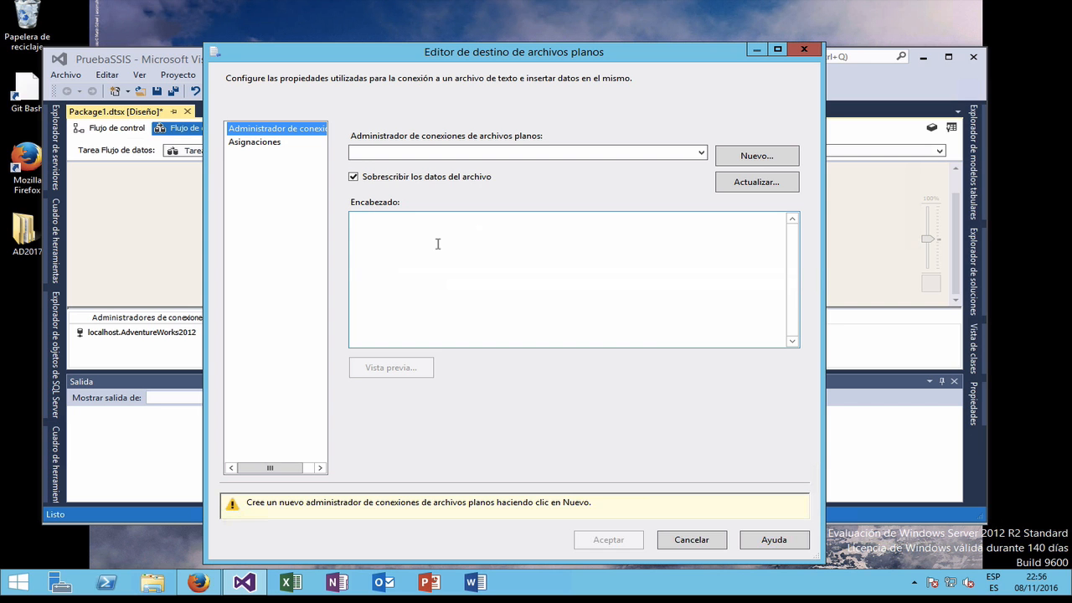
pyautogui.click(741, 159)
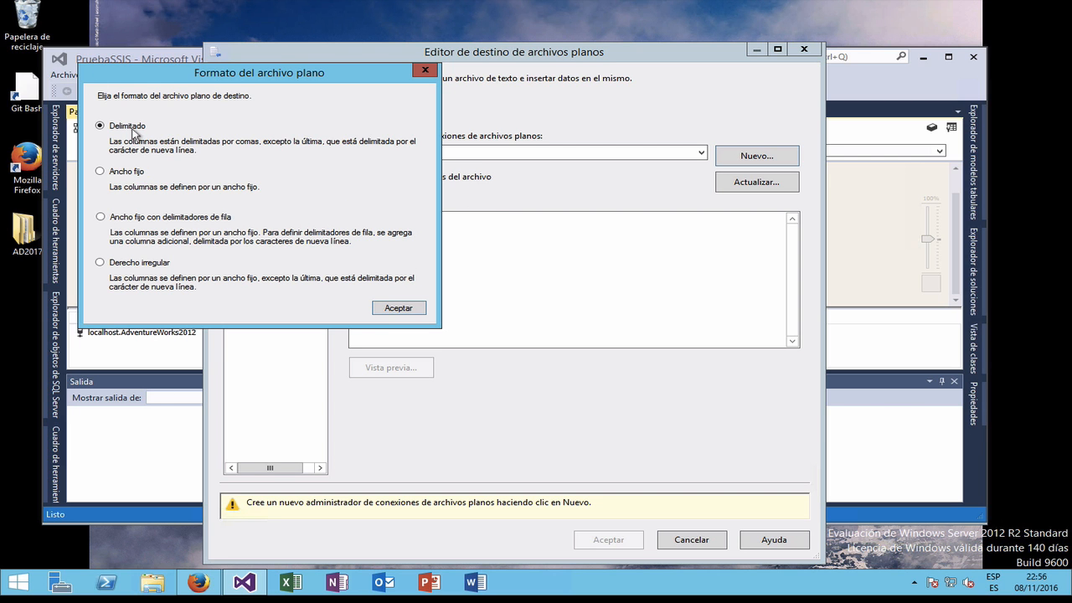
pyautogui.click(397, 308)
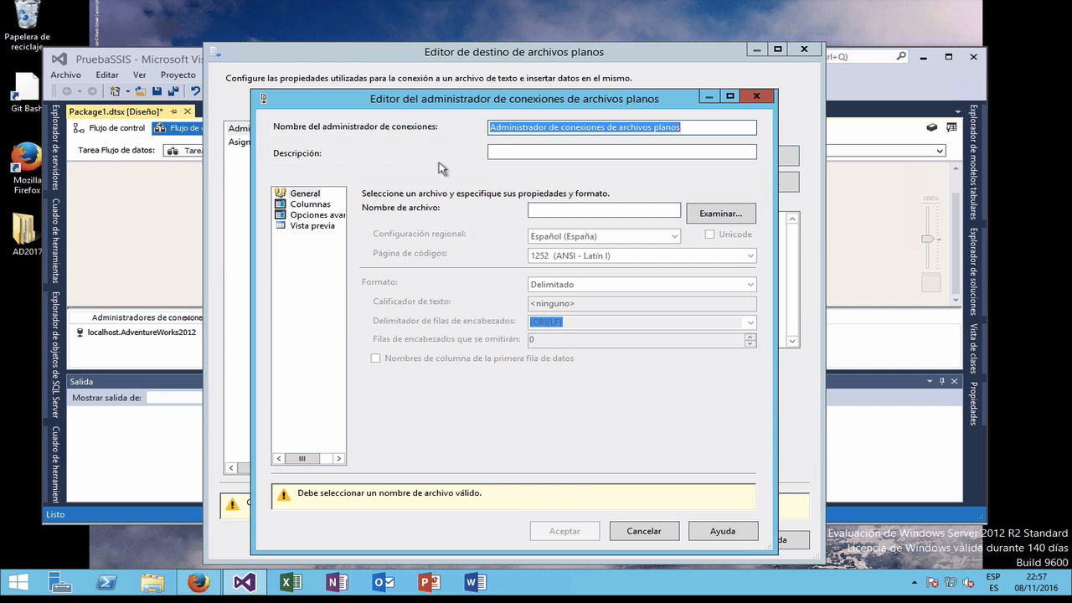
pyautogui.click(548, 209)
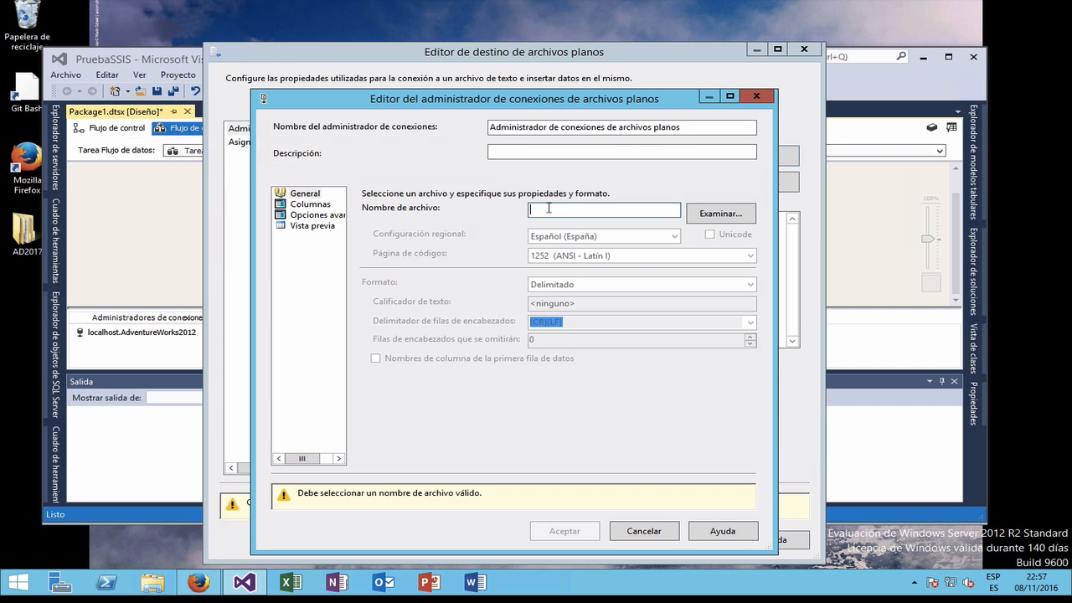
pyautogui.write('FullName')
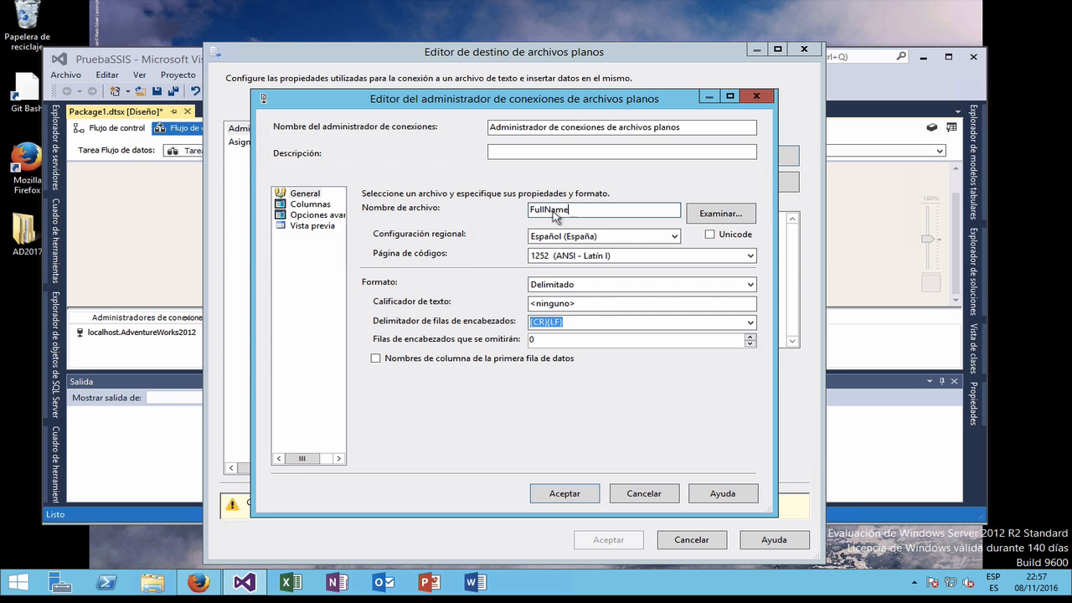
# Set the connection manager's code page to 65001 (UTF-8).
pyautogui.click(751, 256)
pyautogui.moveTo(749, 356); pyautogui.dragTo(734, 505)
pyautogui.click(561, 359)
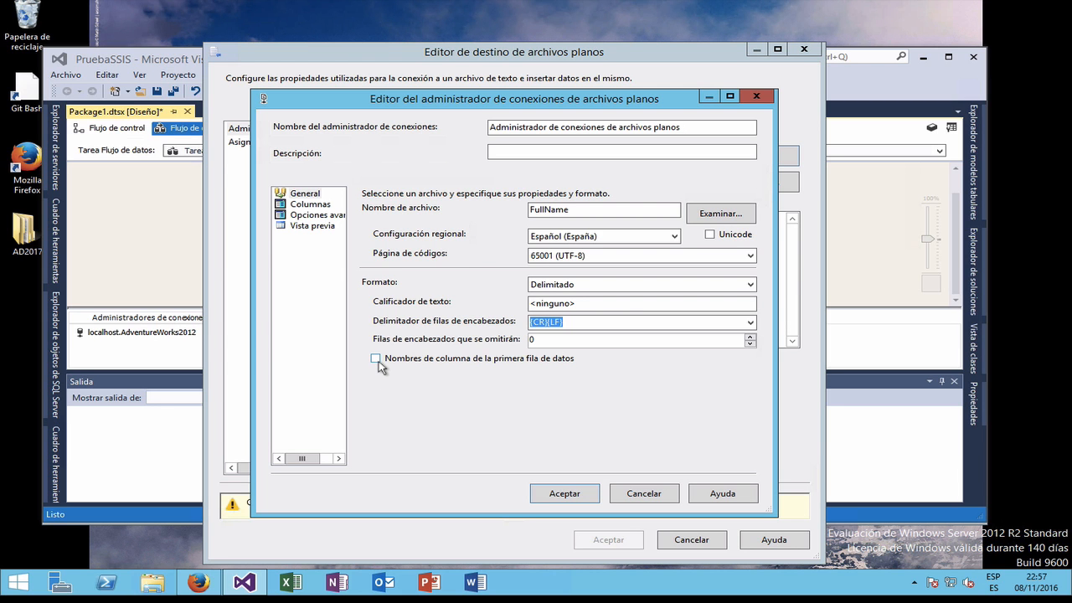
# Use Coma {,} as the column delimiter, review the advanced column properties and accept the connection manager.
pyautogui.click(308, 205)
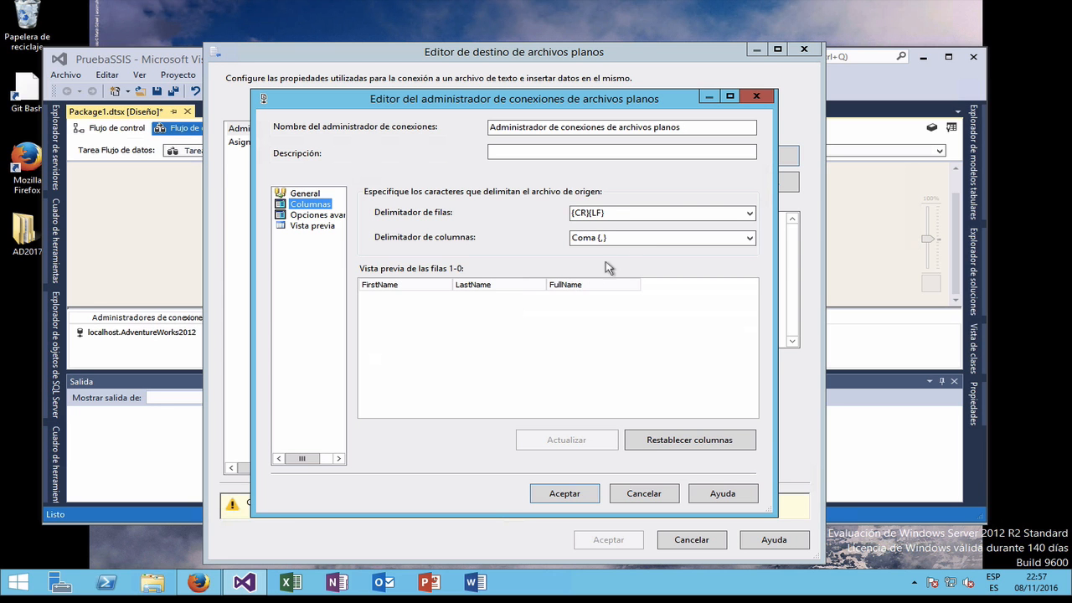
pyautogui.click(618, 215)
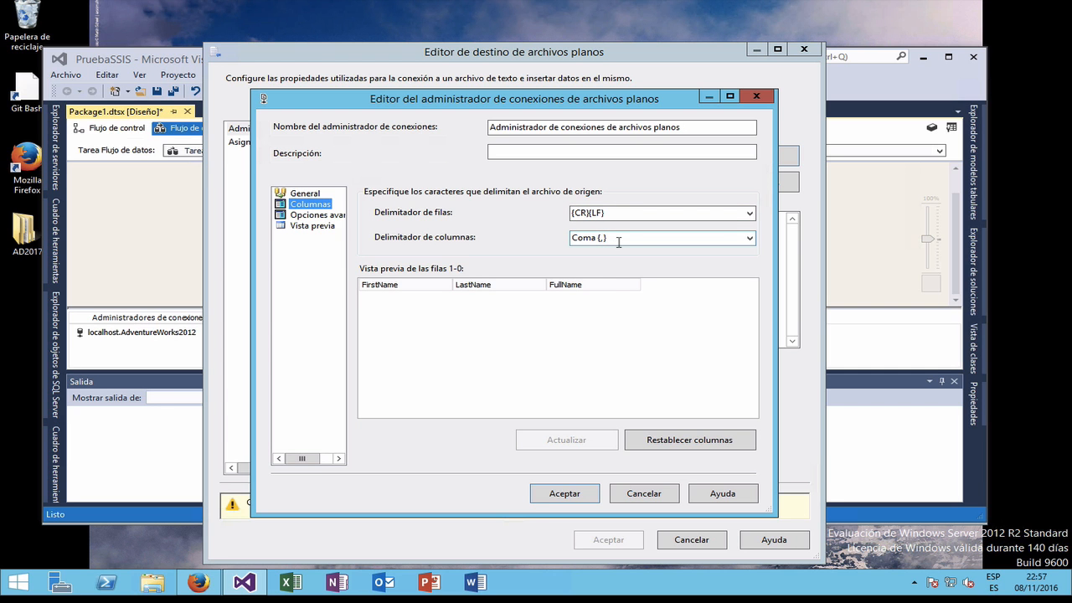
pyautogui.click(750, 239)
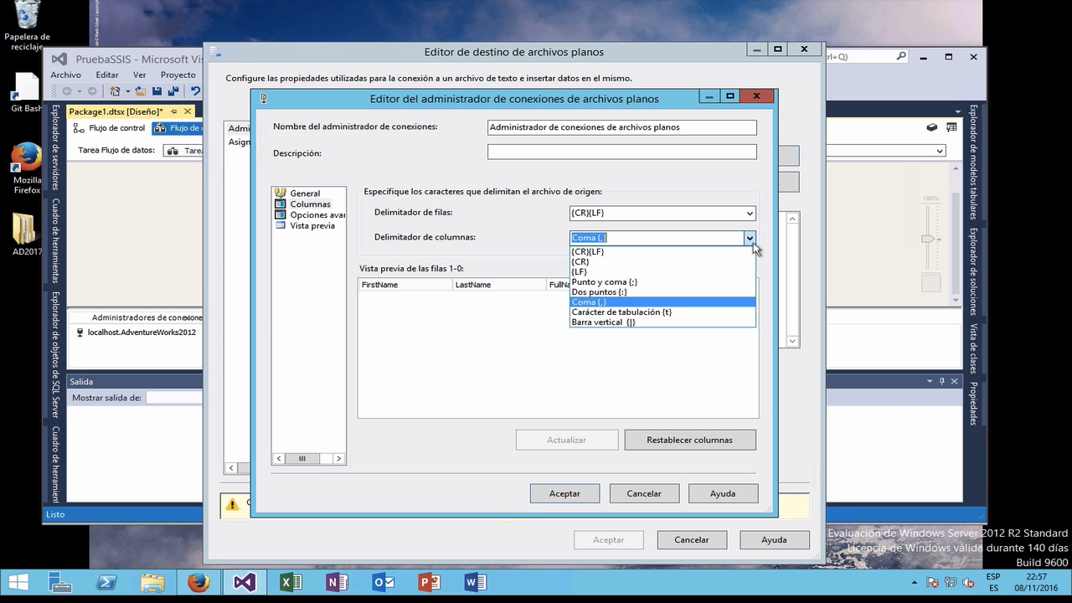
pyautogui.click(616, 303)
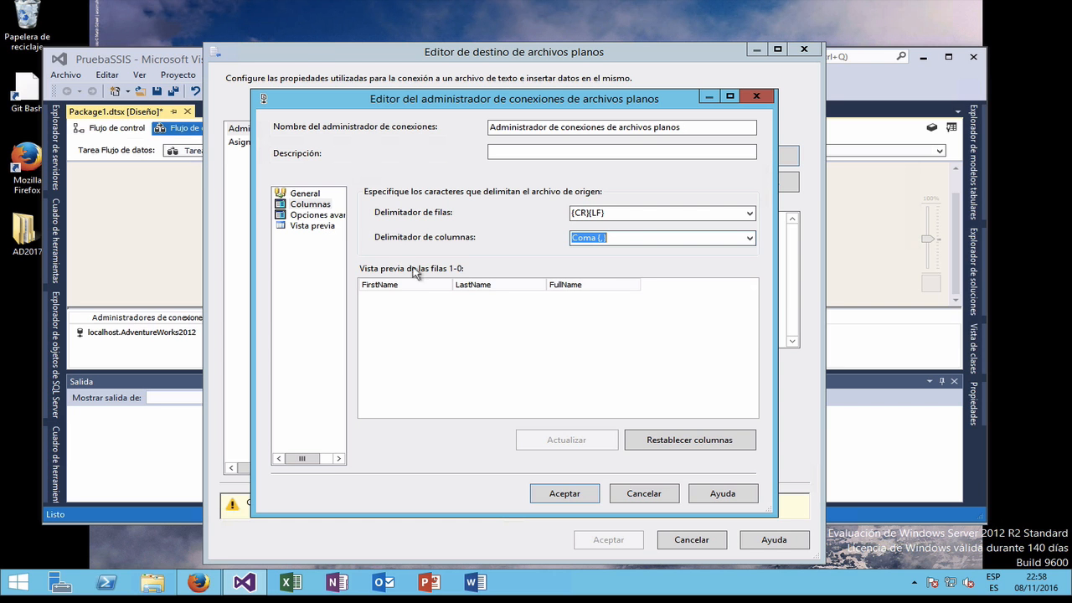
pyautogui.click(295, 216)
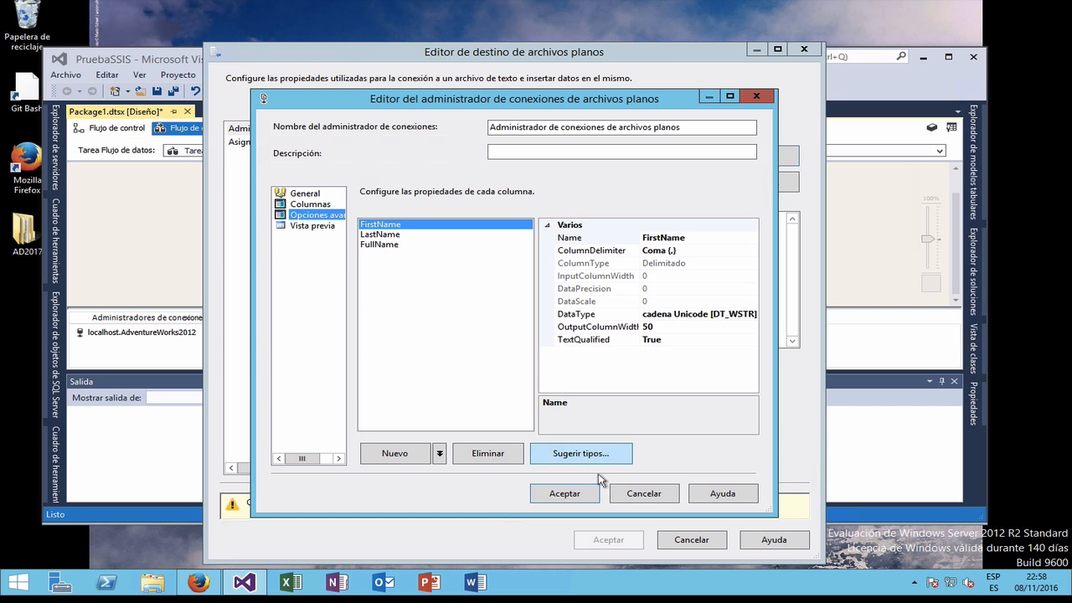
pyautogui.click(587, 496)
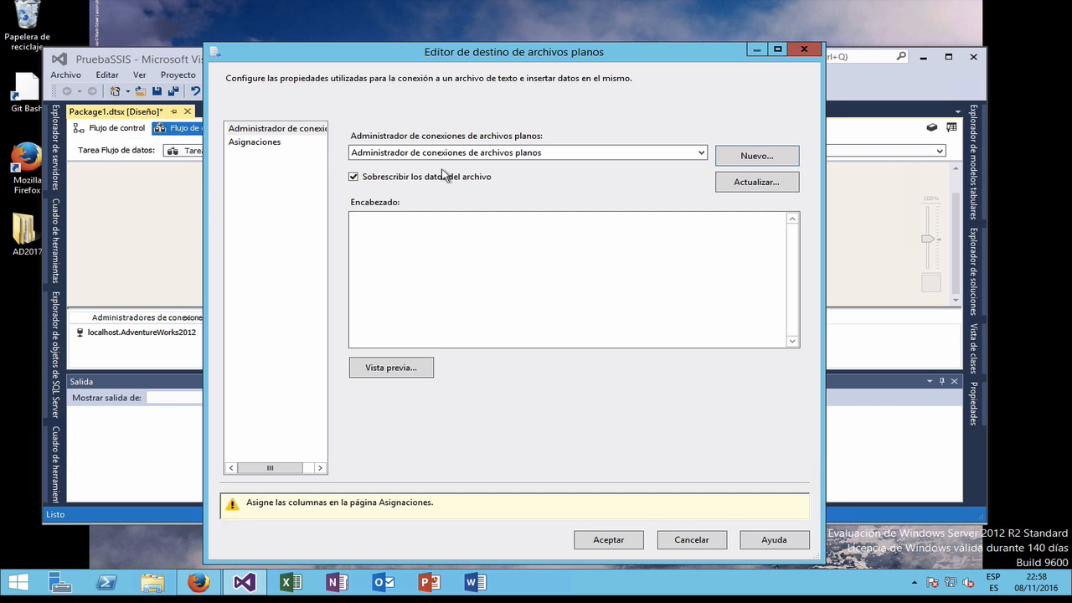
# Map the input columns FirstName, LastName and FullName to the matching destination columns and accept the destination settings.
pyautogui.click(267, 144)
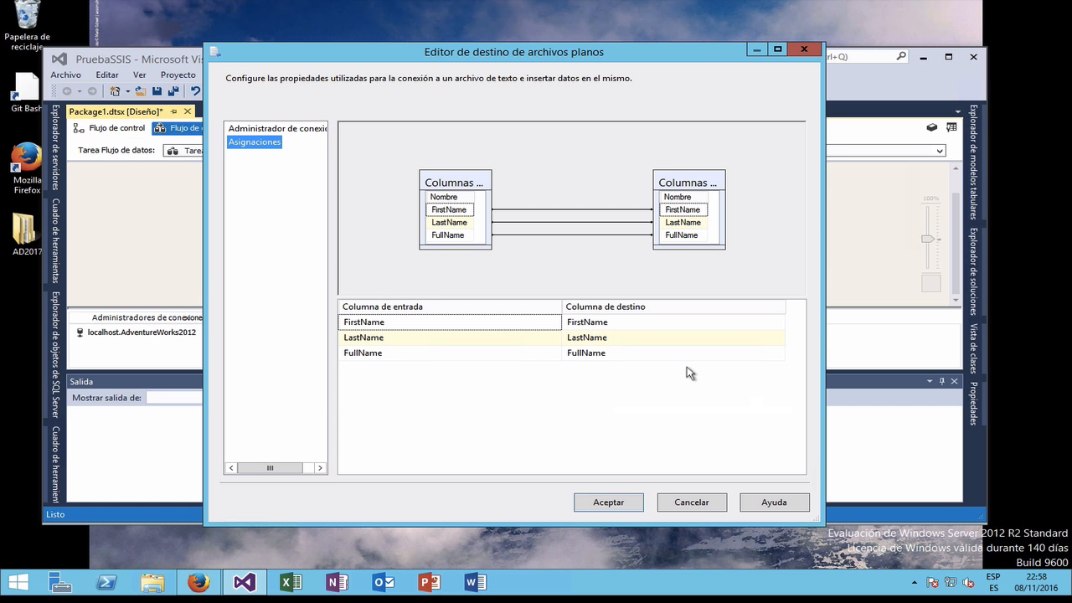
pyautogui.click(553, 326)
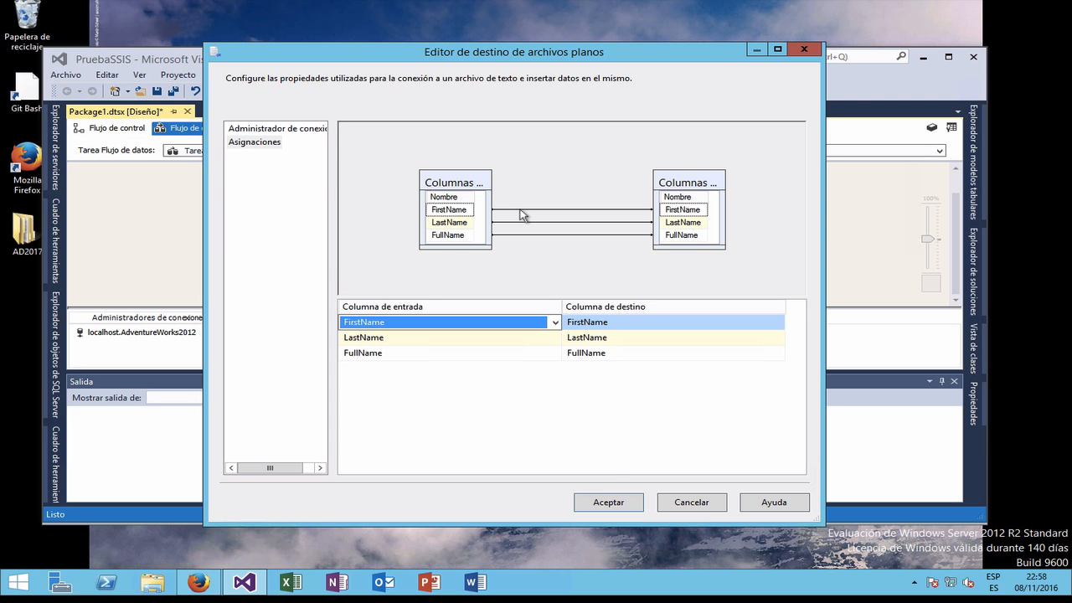
pyautogui.click(618, 504)
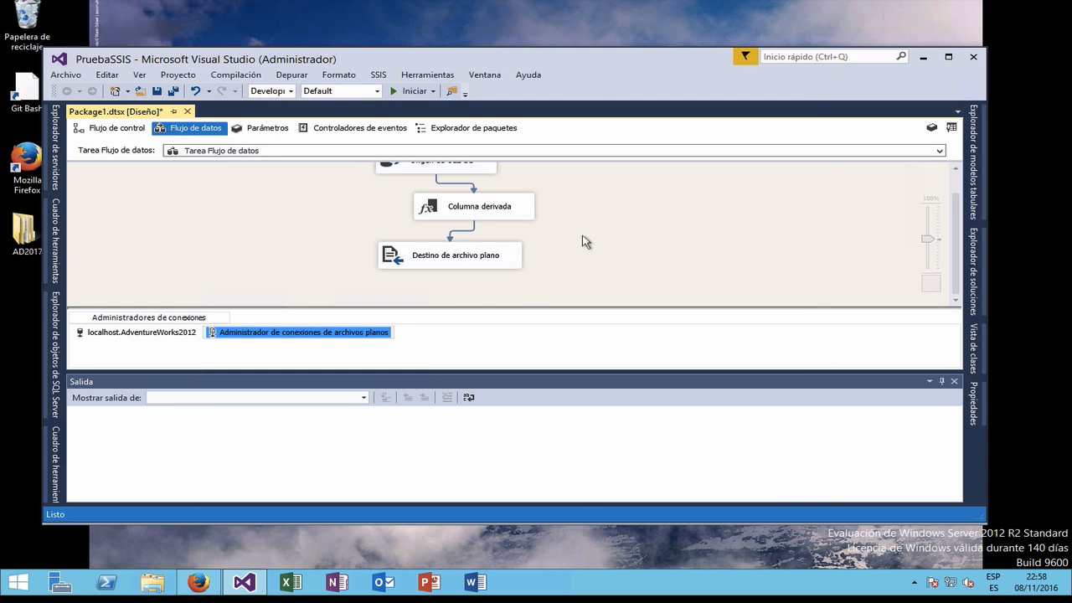
# Rename the OLE DB source as "Extraer nombre y apellidos" and the derived column transformation as "Calcular nombre completo".
pyautogui.scroll(1, 585, 242)
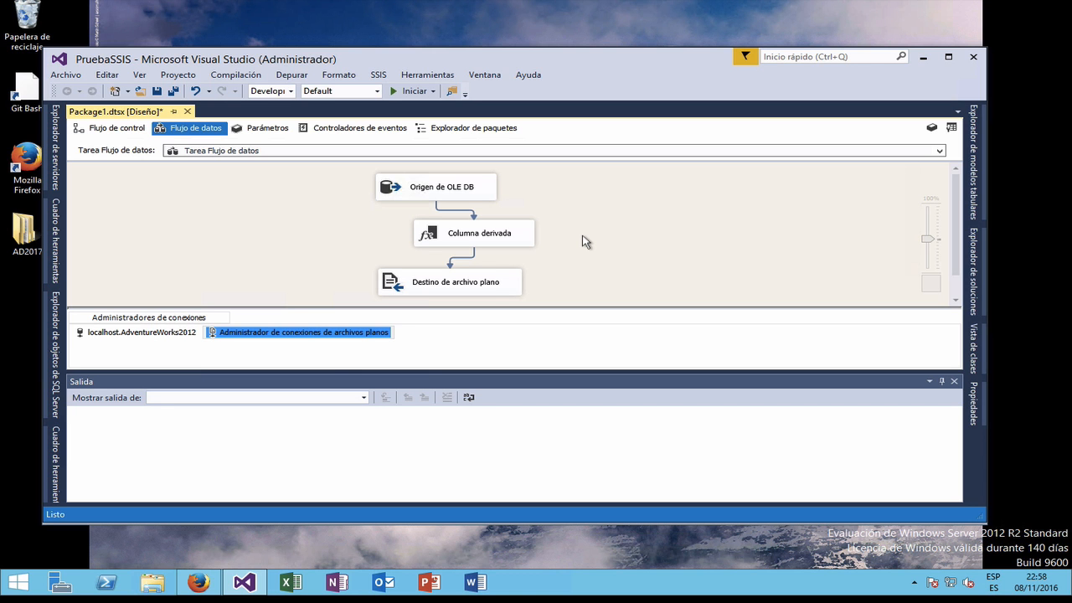
pyautogui.doubleClick(436, 195)
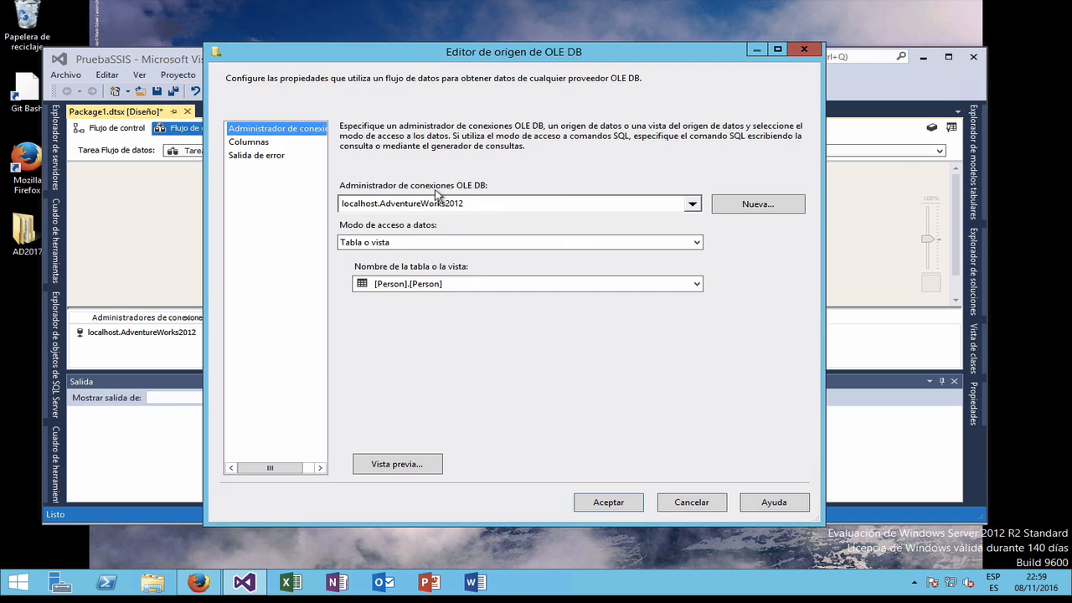
pyautogui.click(694, 502)
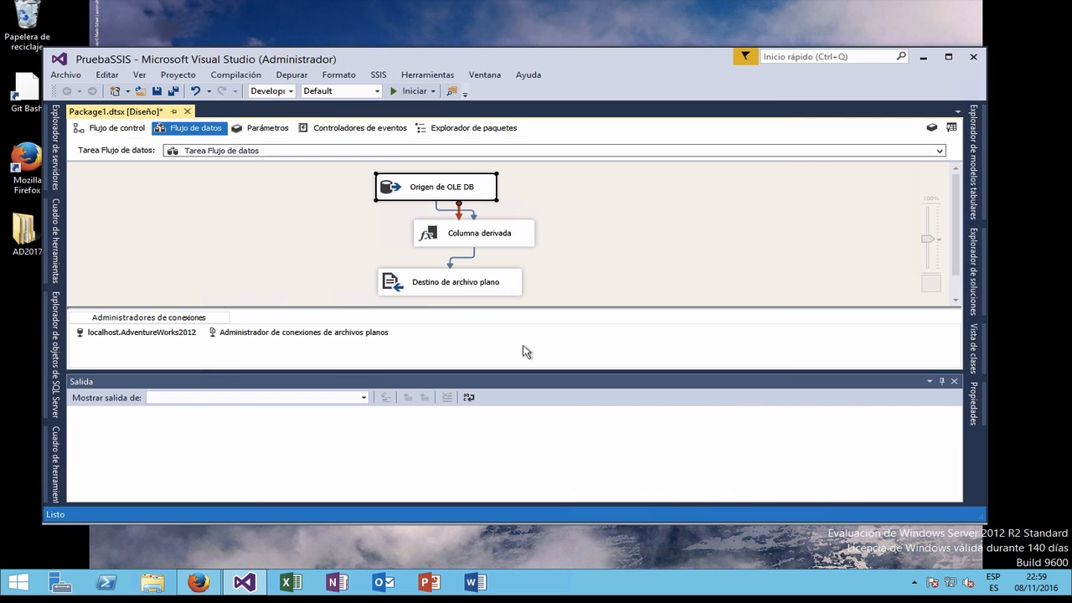
pyautogui.click(421, 189)
pyautogui.write('Extraer nombre y apellidos')
pyautogui.click(463, 235)
pyautogui.write('Calcular nombre completo')
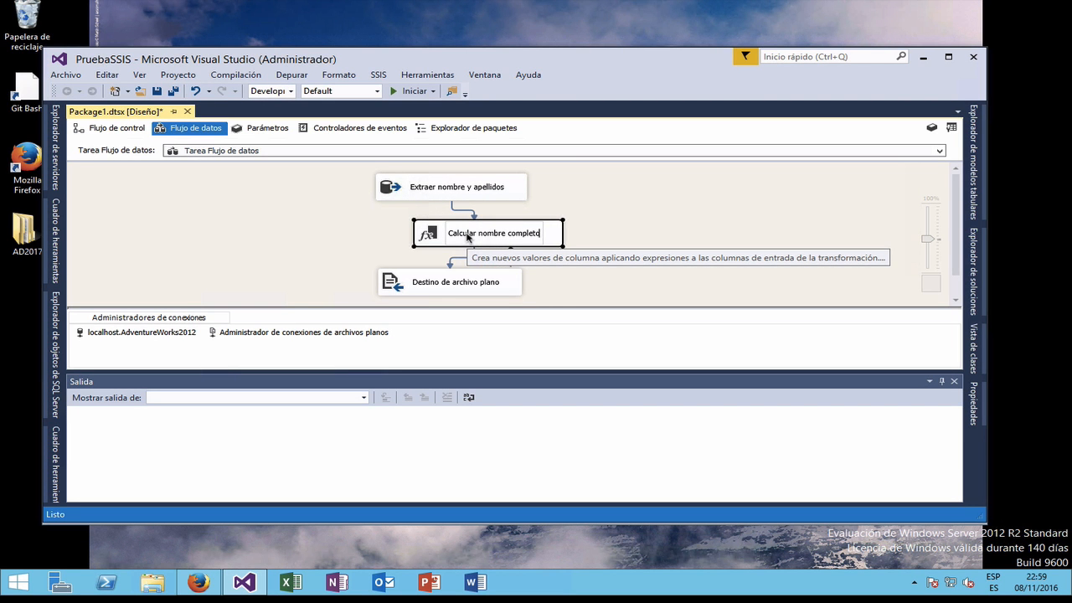
# Rename the flat file destination as "Escribir resultado en archivo".
pyautogui.click(452, 283)
pyautogui.click(453, 282)
pyautogui.write('Escribir resultado en arvhi')
pyautogui.press('BackSpace')
pyautogui.press('BackSpace')
pyautogui.press('BackSpace')
pyautogui.write('chivo')
pyautogui.click(347, 239)
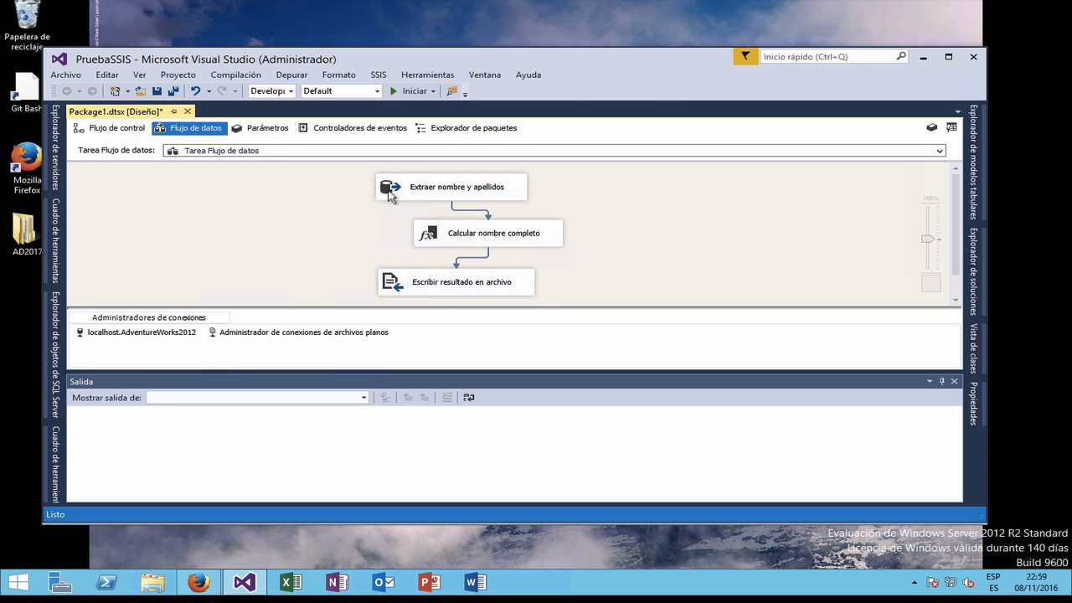
# In the control flow, rename the data flow task as "Generar archivo con nombre completo a partir de nombre y apellidos".
pyautogui.click(132, 130)
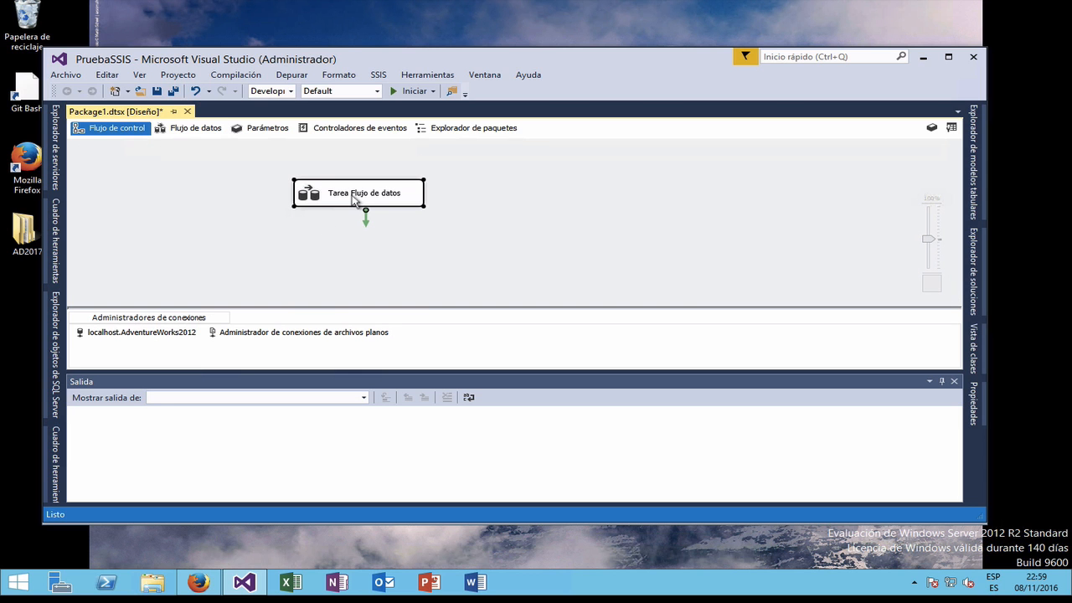
pyautogui.press('F2')
pyautogui.write('Generar archivo con nombre completo a partir de nombre y ape')
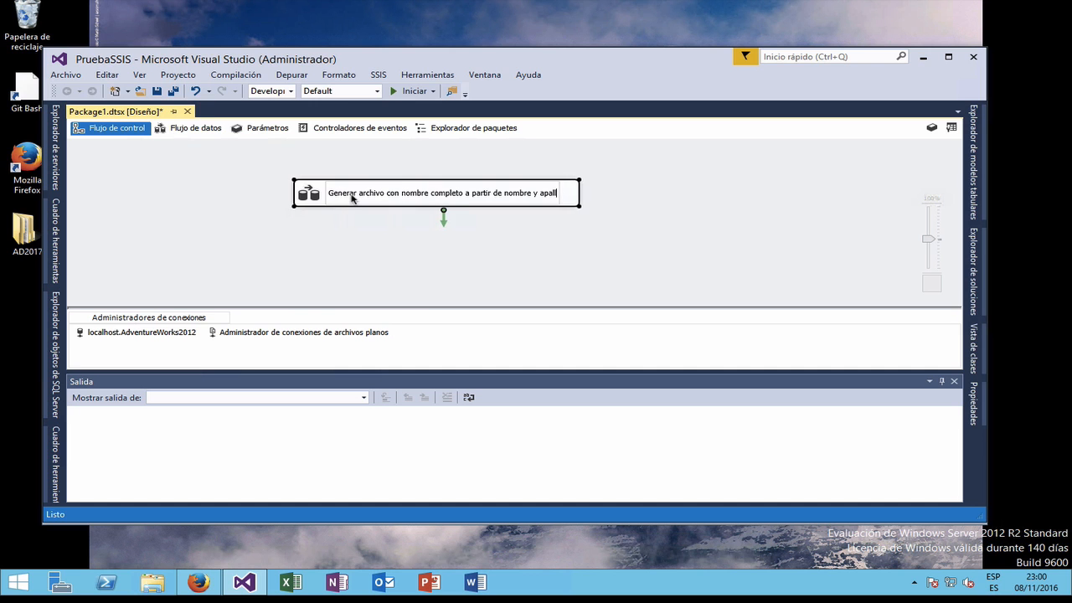
pyautogui.press('BackSpace')
pyautogui.press('BackSpace')
pyautogui.write('lliod')
pyautogui.press('BackSpace')
pyautogui.press('BackSpace')
pyautogui.press('BackSpace')
pyautogui.press('BackSpace')
pyautogui.write('lidos')
pyautogui.click(168, 184)
# Run the package and inspect the execution status and row flow of each data flow component.
pyautogui.click(400, 90)
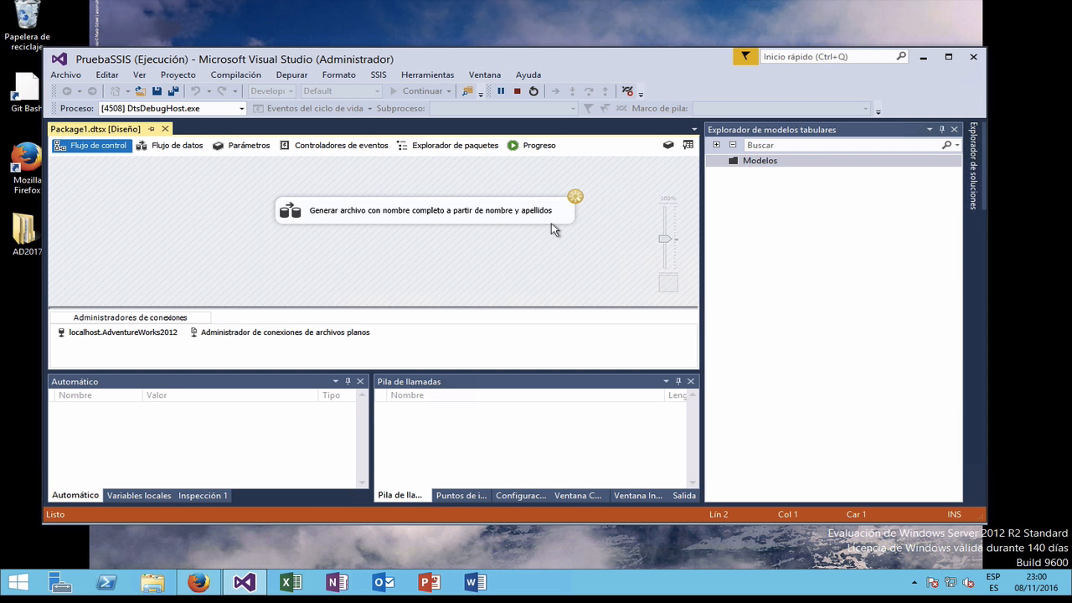
pyautogui.click(177, 146)
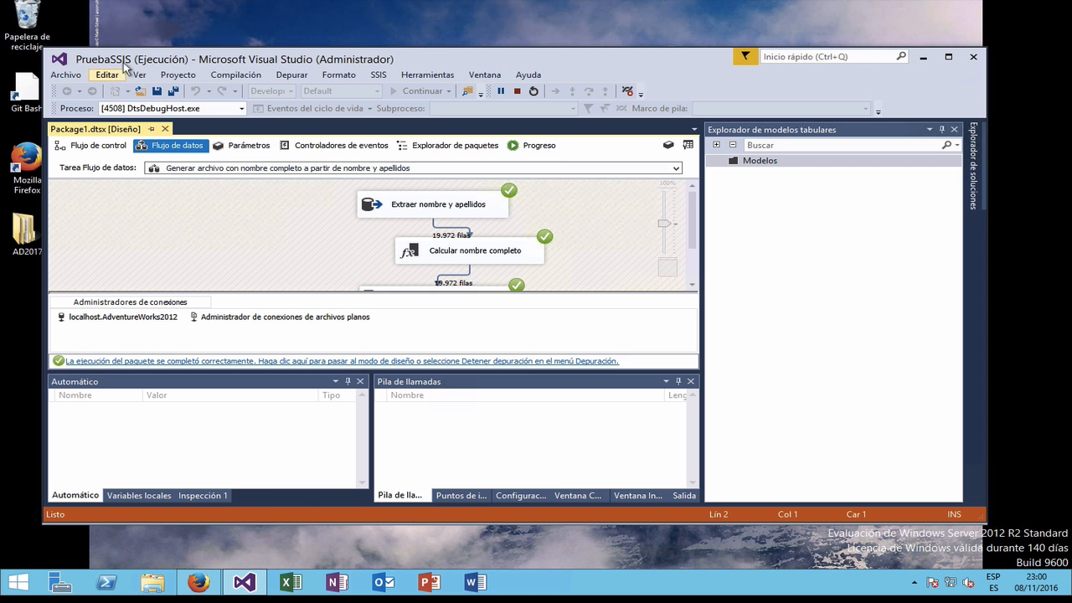
pyautogui.moveTo(129, 56)
pyautogui.mouseDown()
pyautogui.moveTo(189, 57)
pyautogui.moveTo(121, 59)
pyautogui.moveTo(134, 56)
pyautogui.mouseUp()
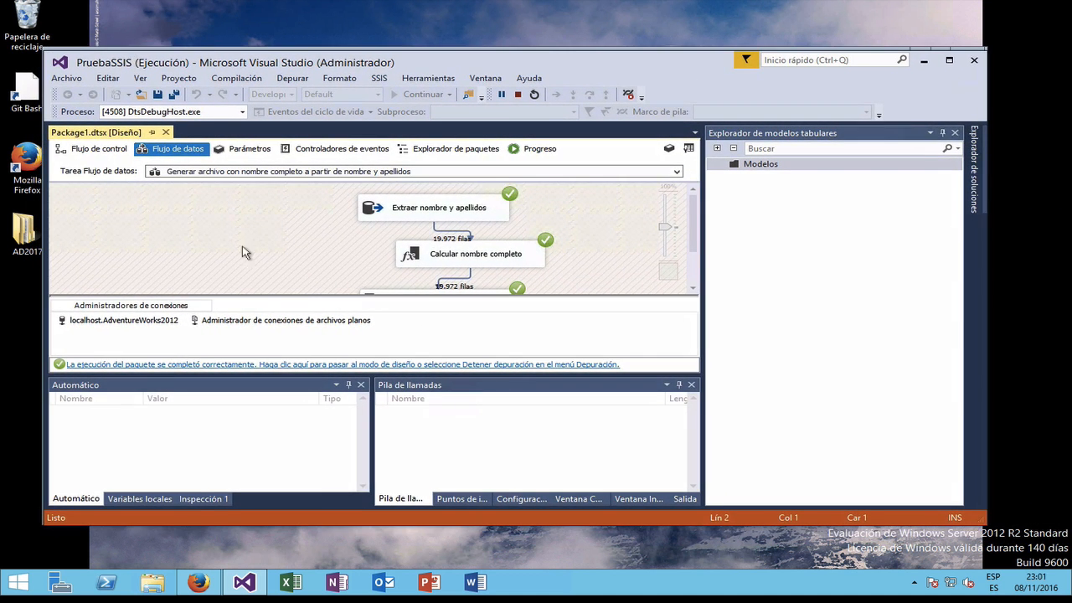
pyautogui.scroll(-2, 252, 266)
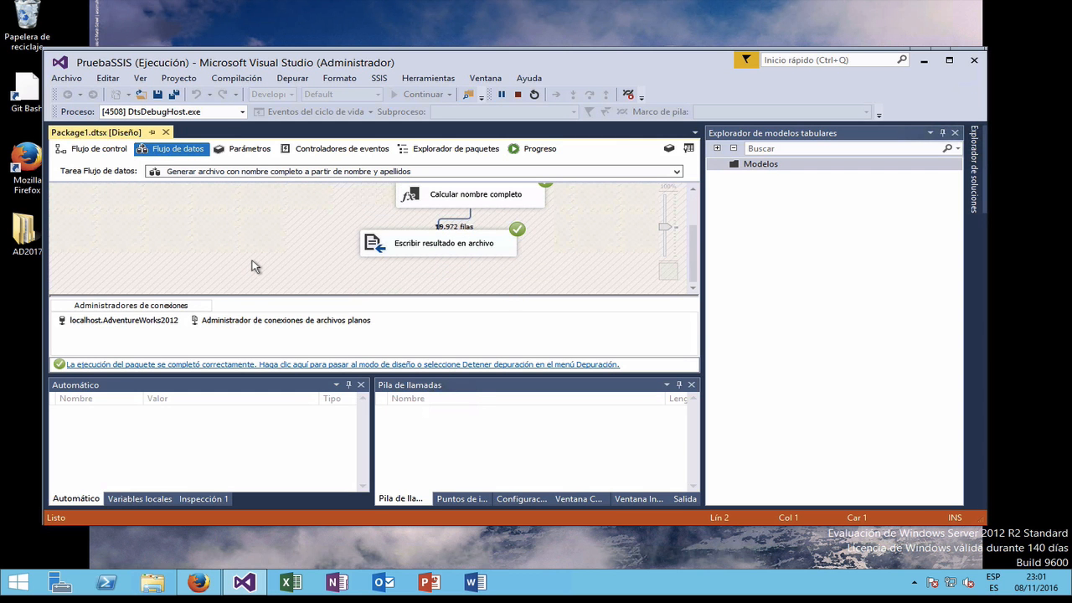
pyautogui.scroll(2, 252, 266)
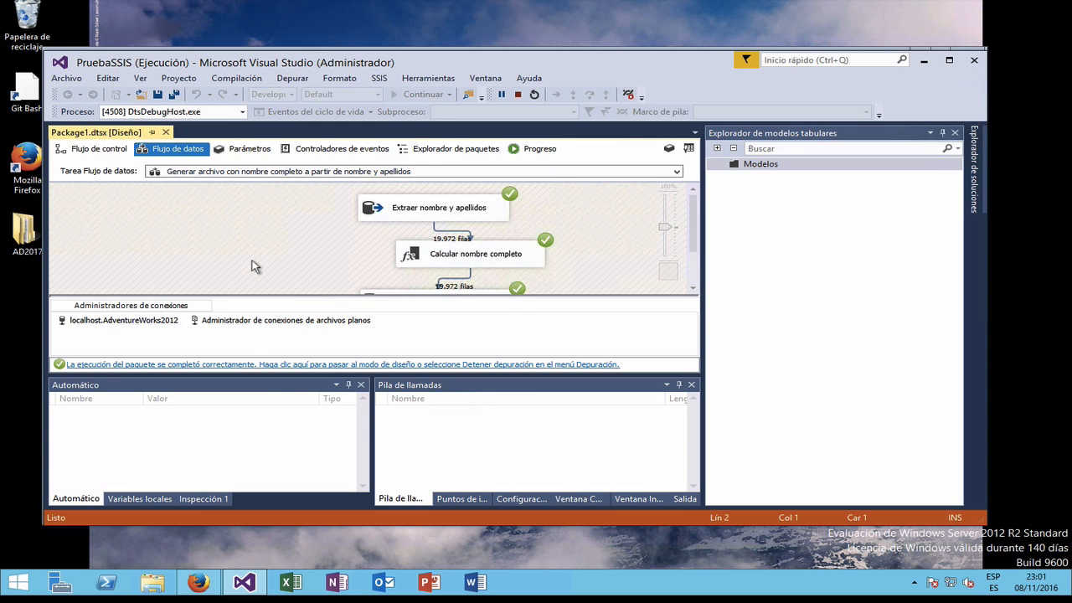
pyautogui.scroll(-1, 309, 242)
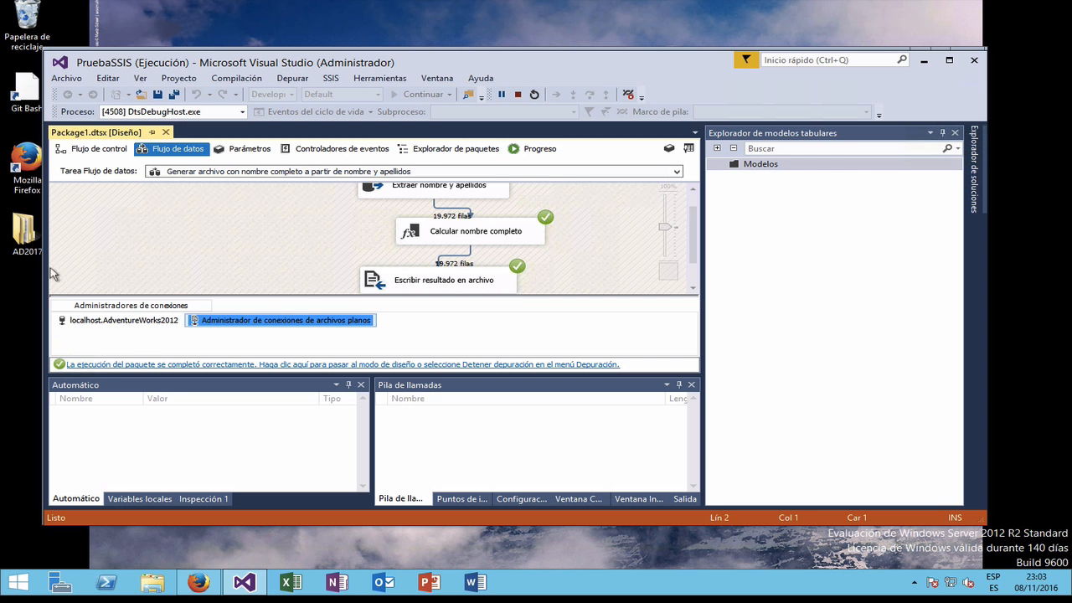
# Open the flat file connection manager and set its file name to FullName in the Escritorio folder.
pyautogui.click(263, 265)
pyautogui.click(194, 323)
pyautogui.doubleClick(194, 324)
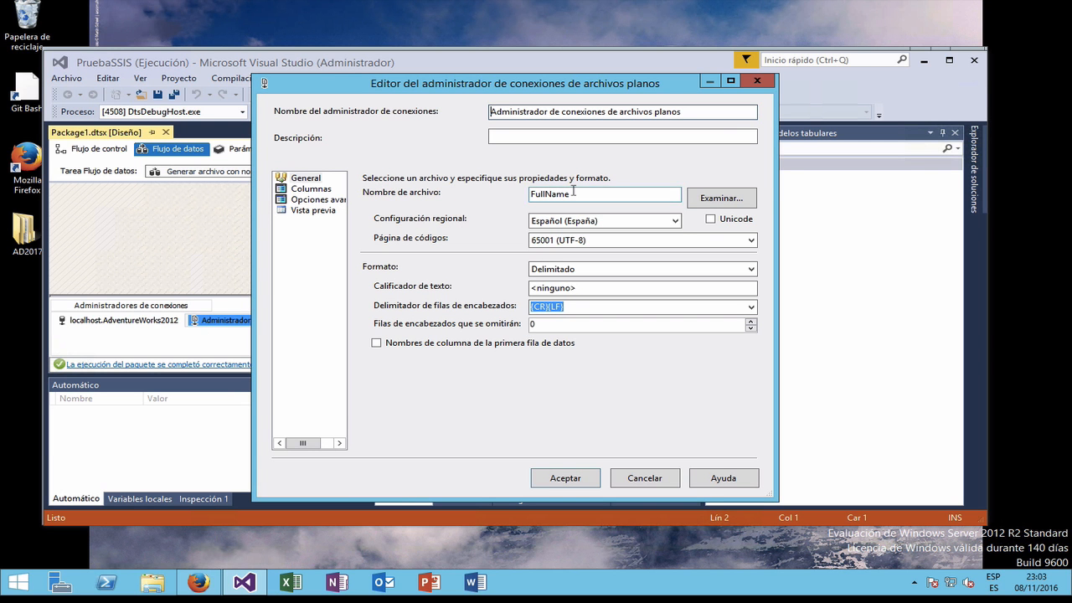
pyautogui.click(707, 205)
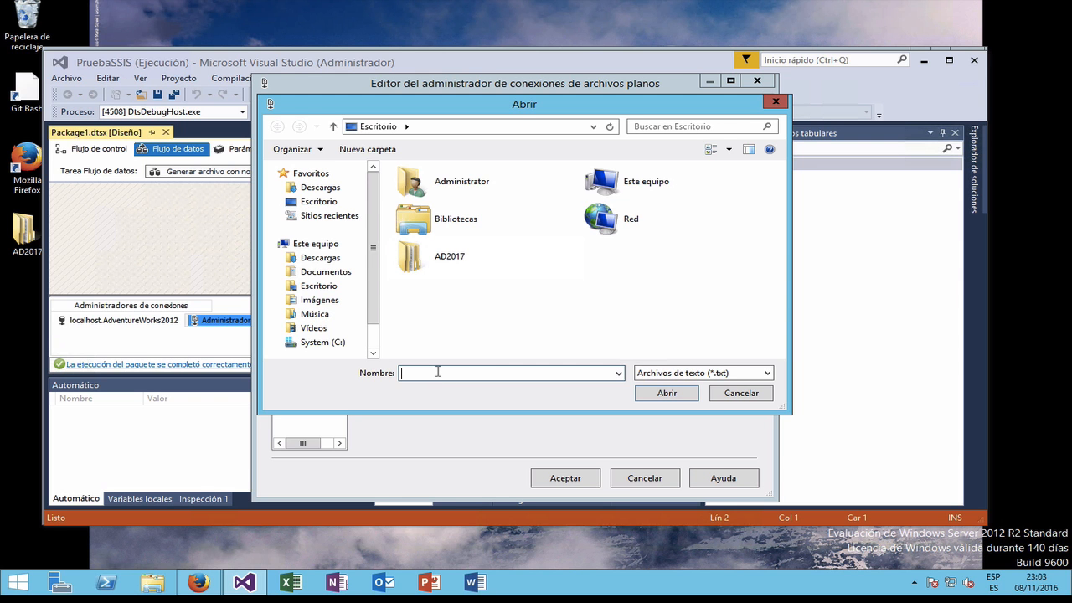
pyautogui.write('FullName')
pyautogui.click(662, 393)
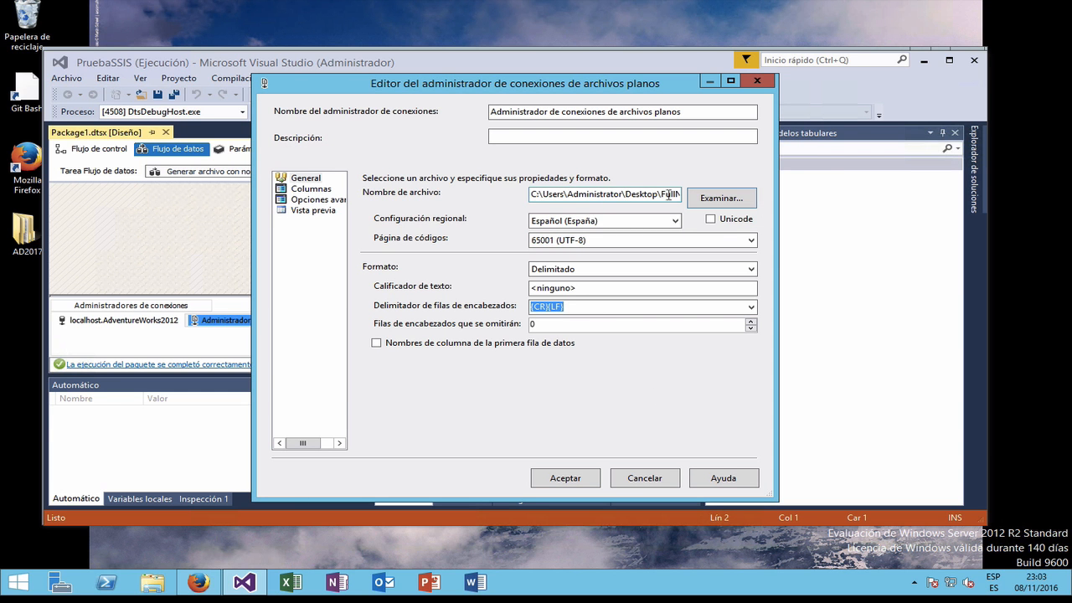
# Search Windows for "fullname" and open the folder containing the generated file.
pyautogui.press('super')
pyautogui.click(1012, 52)
pyautogui.write('fullname')
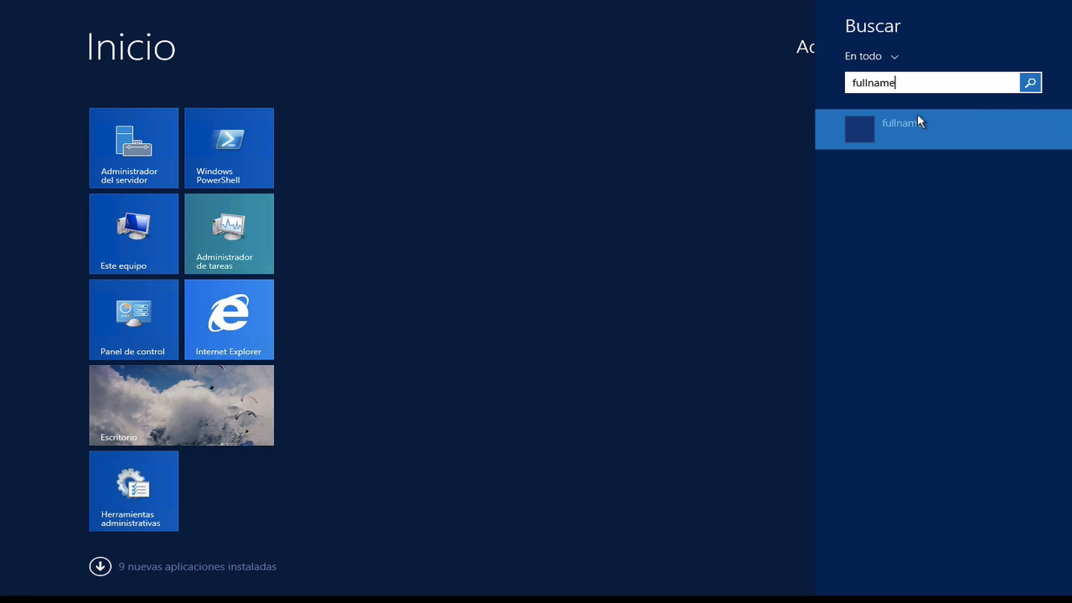
pyautogui.rightClick(867, 137)
pyautogui.click(854, 93)
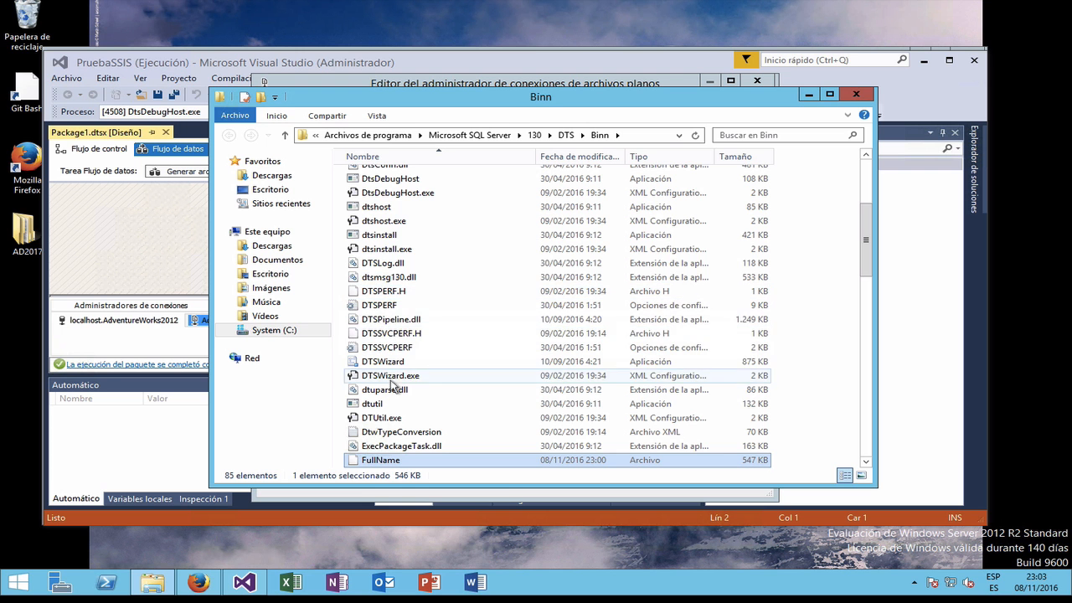
# Open the FullName file in Bloc de notas and examine the derived full names in the first rows.
pyautogui.doubleClick(368, 460)
pyautogui.click(446, 203)
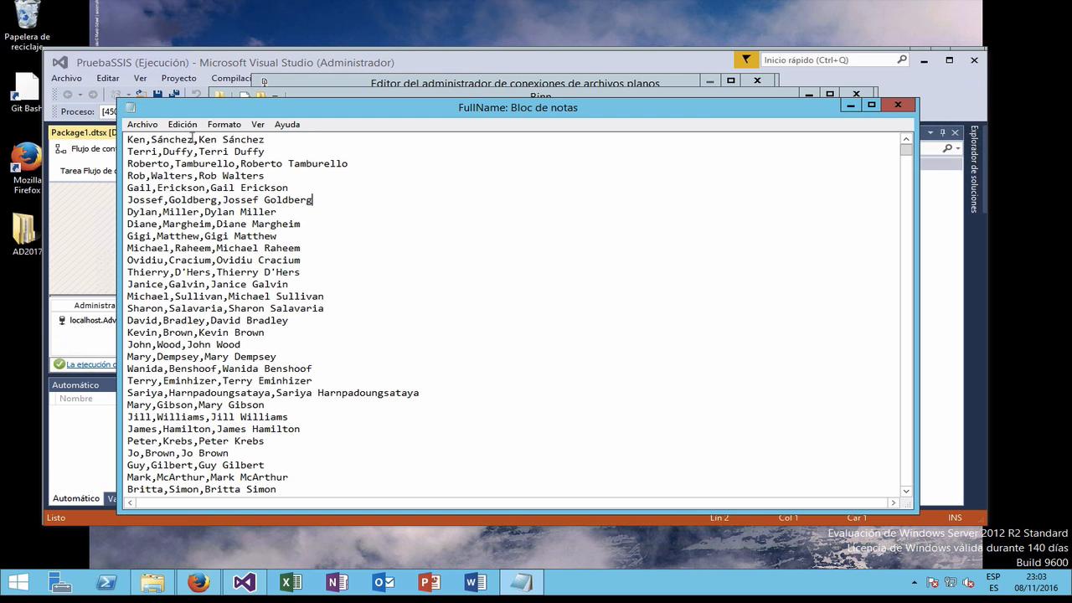
pyautogui.moveTo(194, 139); pyautogui.dragTo(265, 139)
pyautogui.moveTo(199, 152); pyautogui.dragTo(350, 165)
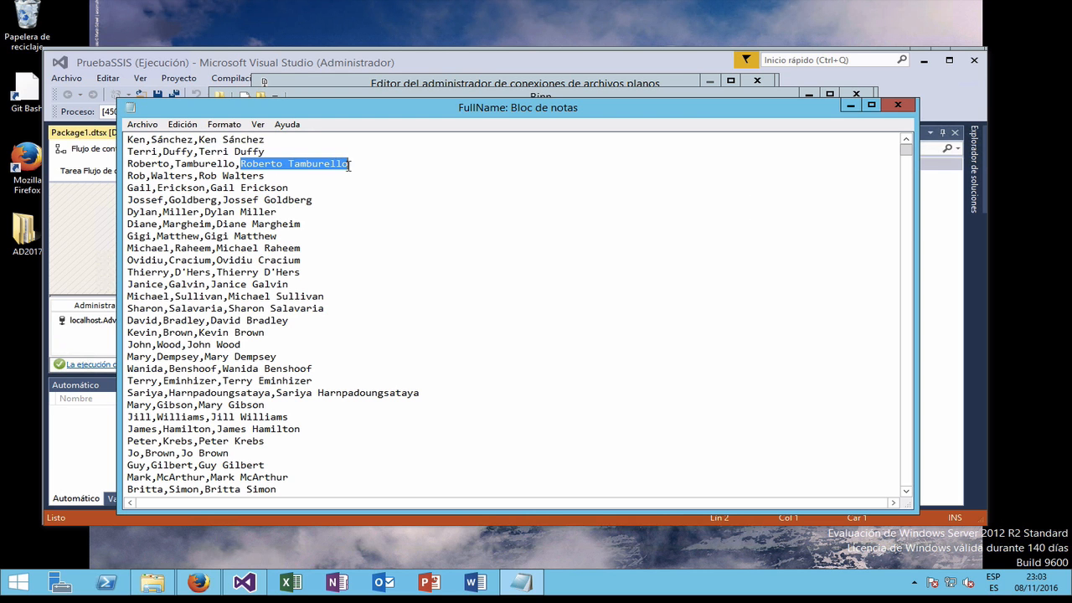